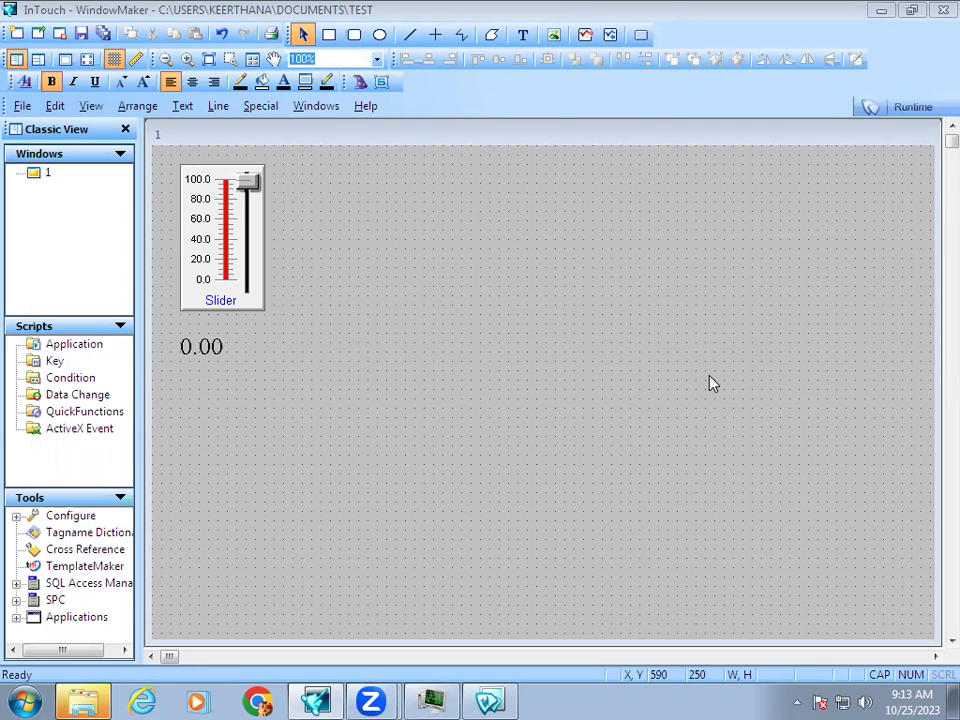
Step: Link the slider to a new tag named A and agree to define it in the Tagname Dictionary
double_click(203, 228)
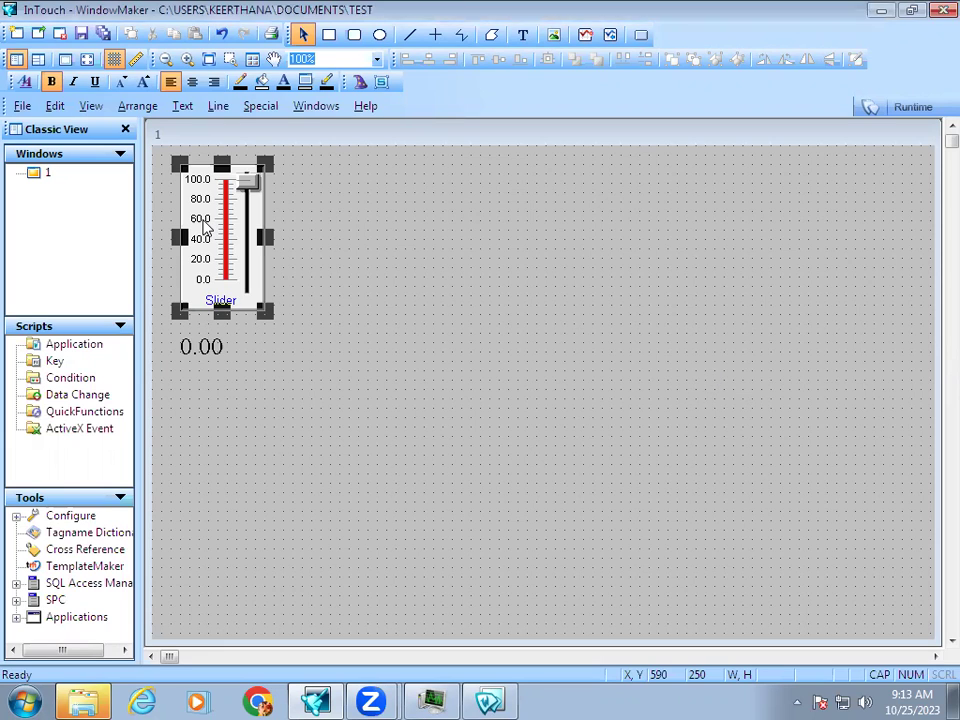
type("A")
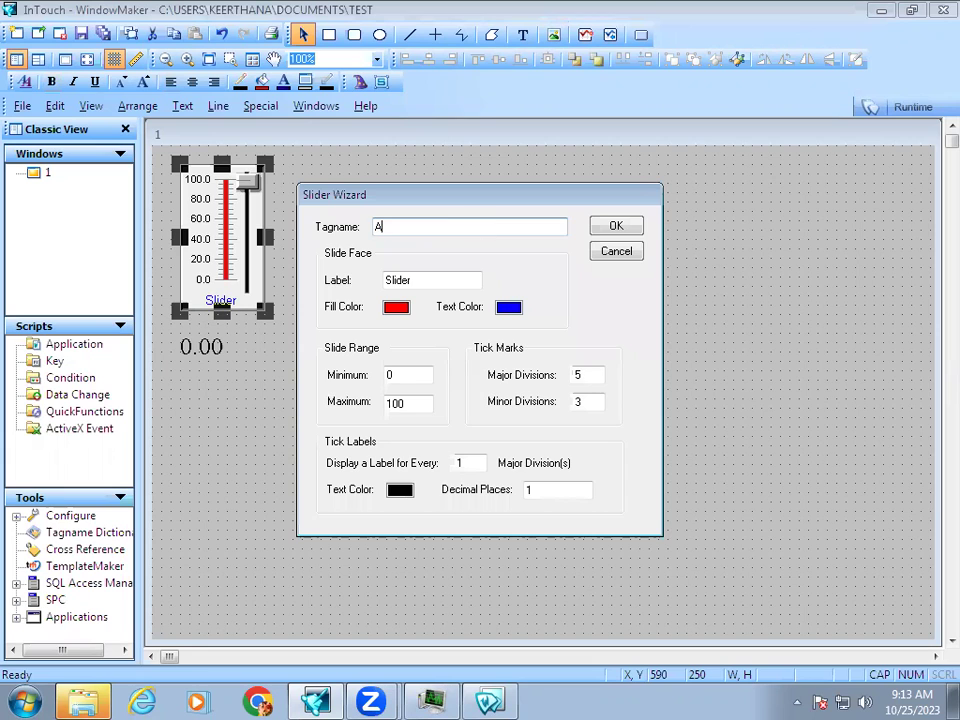
left_click(620, 228)
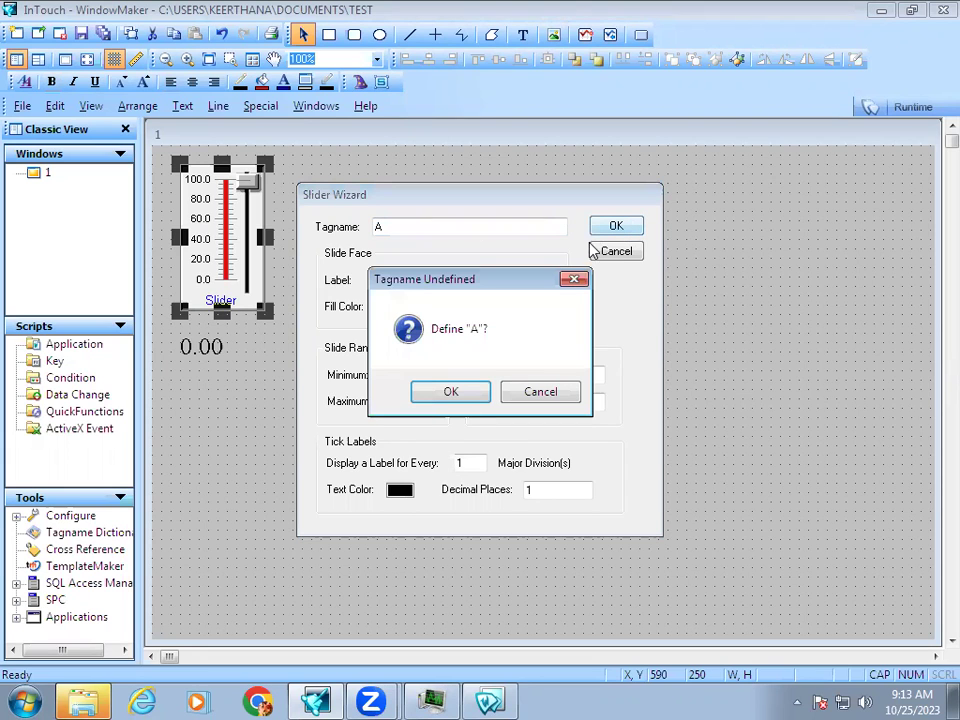
left_click(430, 399)
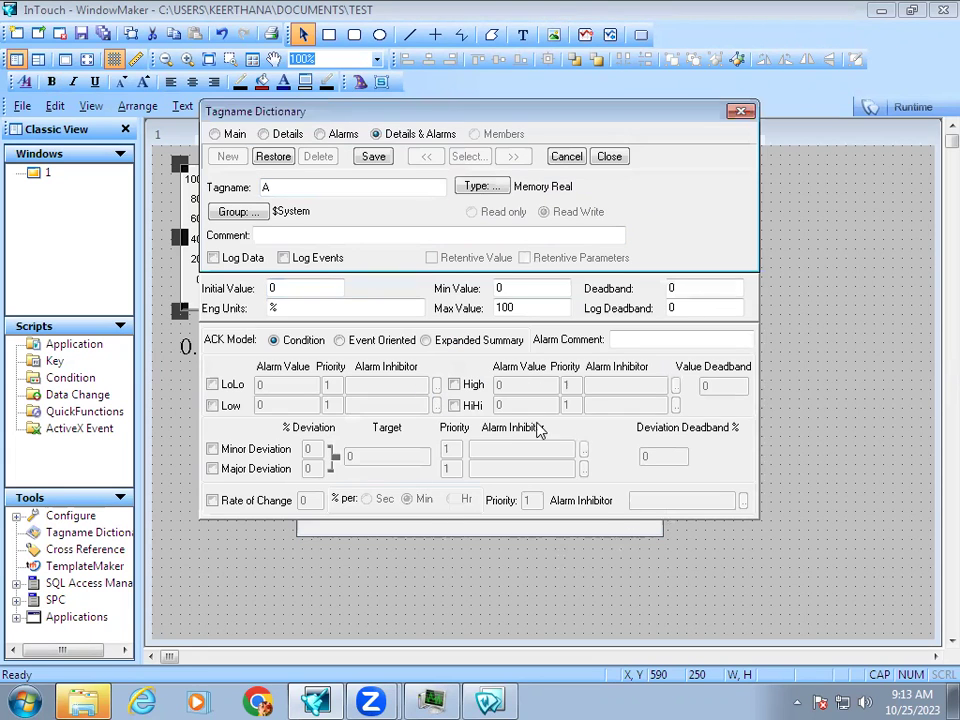
Step: Switch to the Alarms view and check the LoLo, Low, High and HiHi alarms
left_click(335, 137)
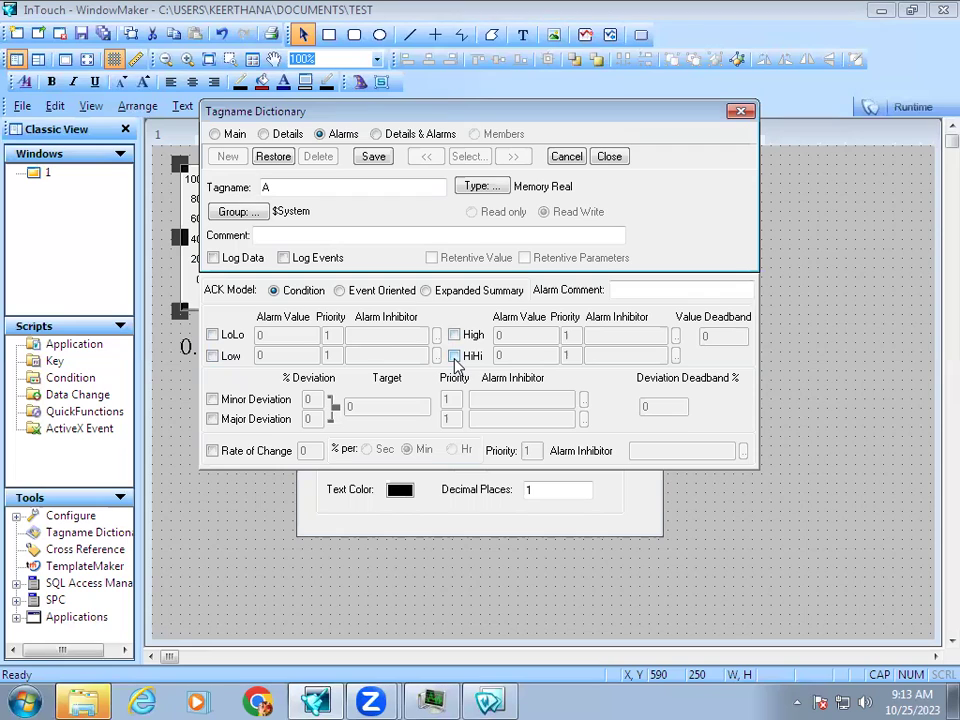
left_click(213, 357)
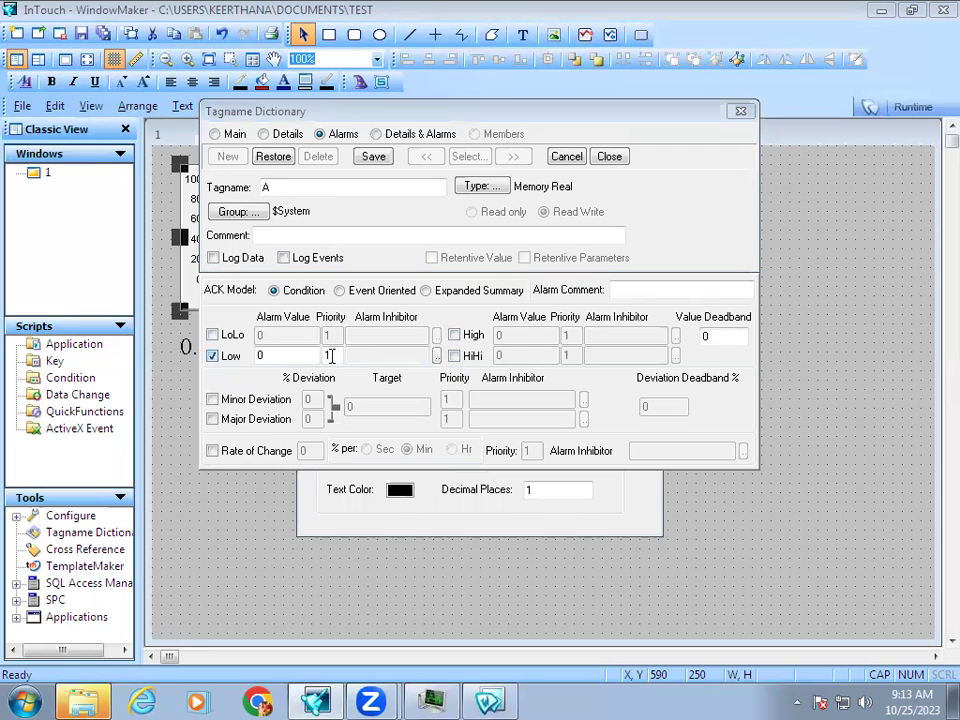
left_click(454, 335)
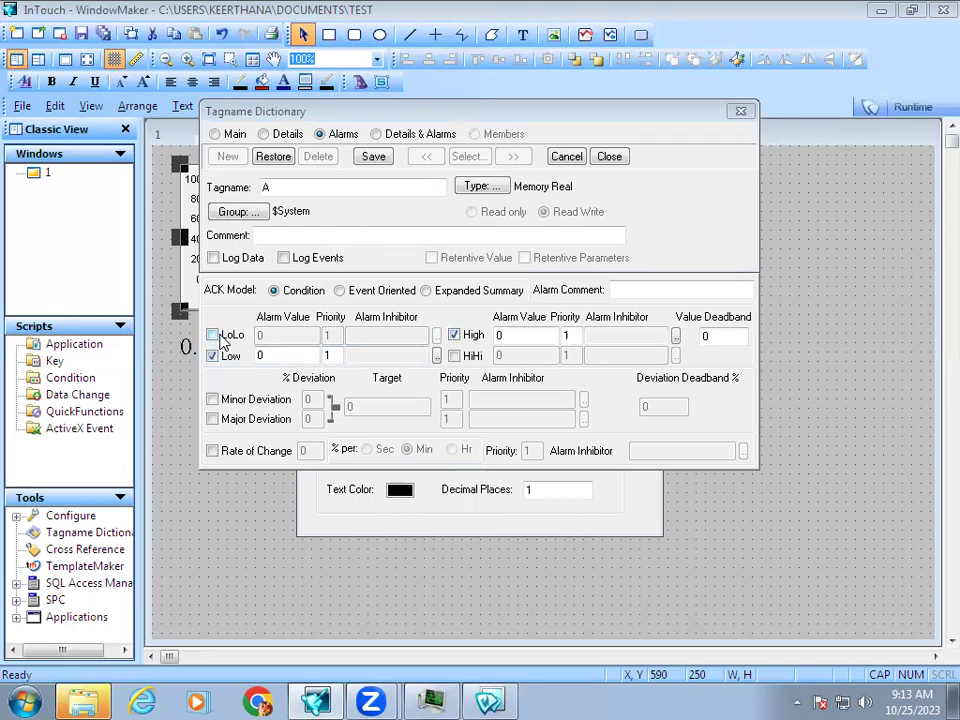
left_click(213, 335)
left_click(454, 356)
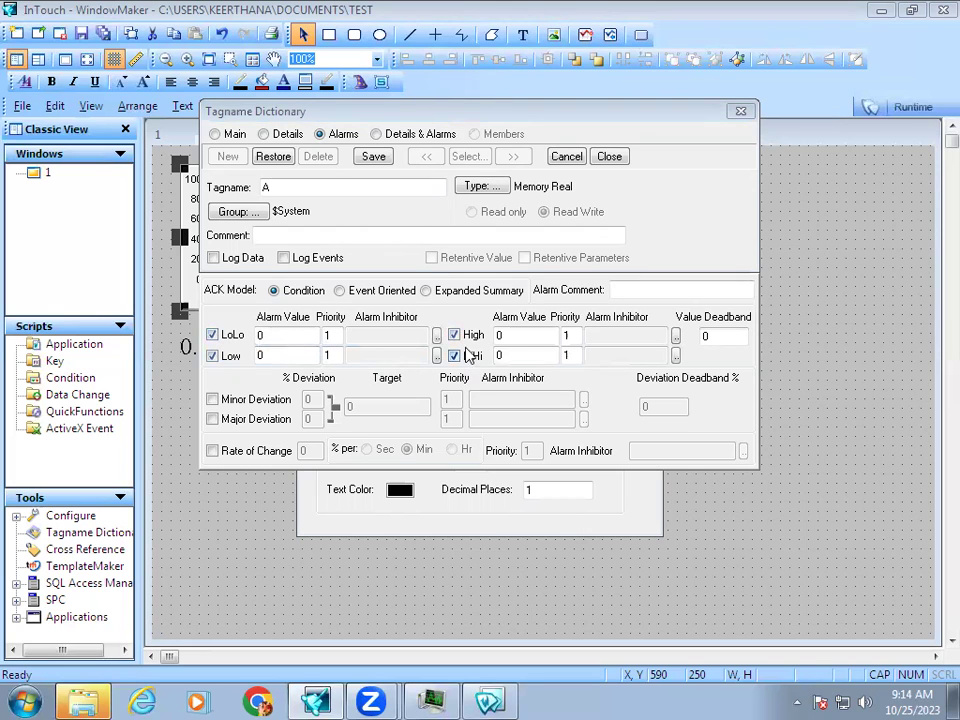
Step: Try the Details & Alarms and Details views, dismissing the HiHi limit error each time
left_click(392, 131)
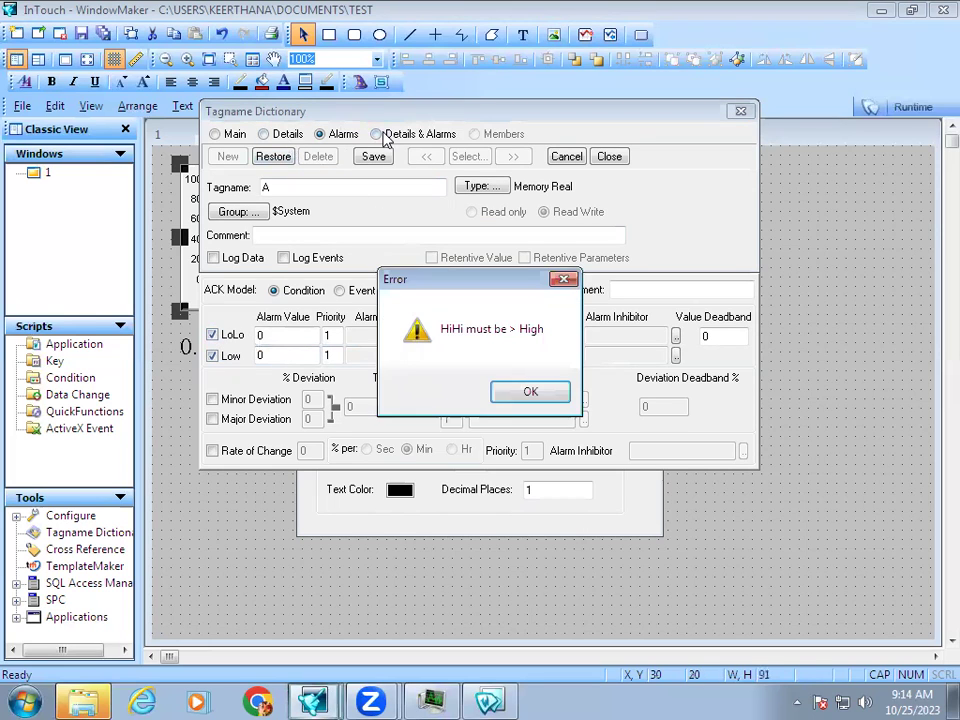
left_click(535, 400)
left_click(268, 134)
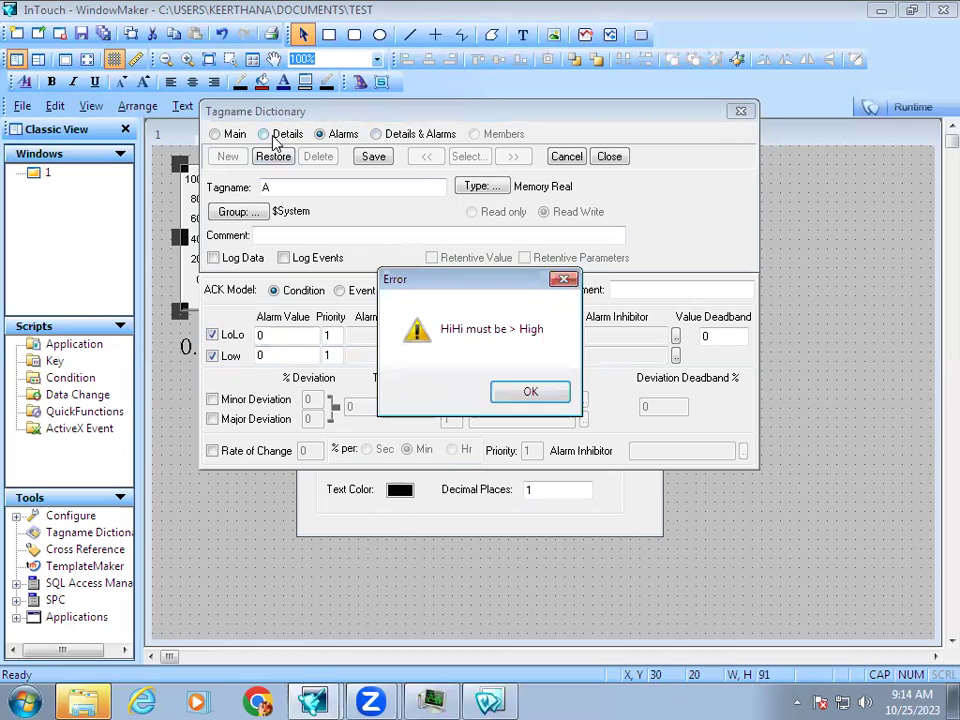
left_click(535, 390)
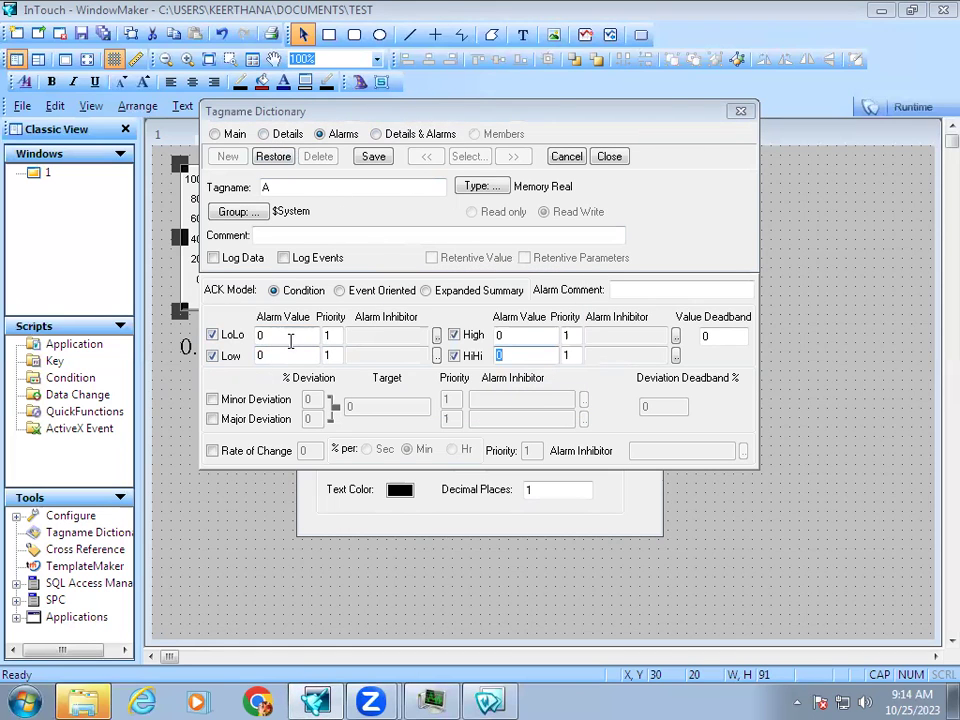
Step: Uncheck all four limit alarms: LoLo, Low, High and HiHi
double_click(212, 335)
left_click(212, 335)
left_click(212, 356)
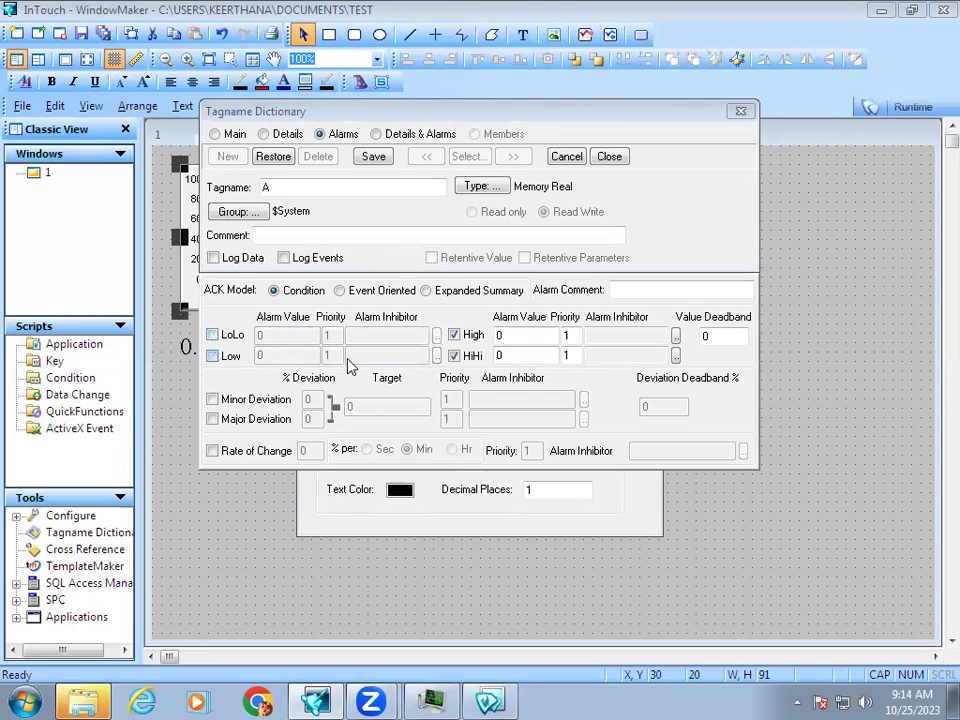
left_click(454, 335)
left_click(454, 356)
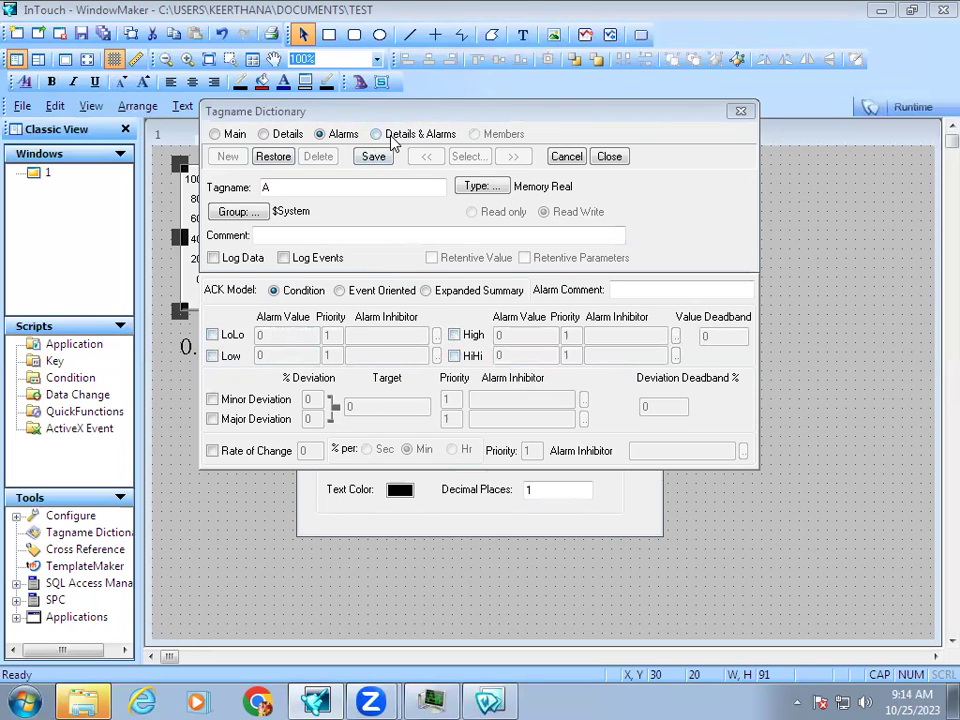
Step: Switch to the Details & Alarms view and check the LoLo, Low, High and HiHi alarms
left_click(377, 135)
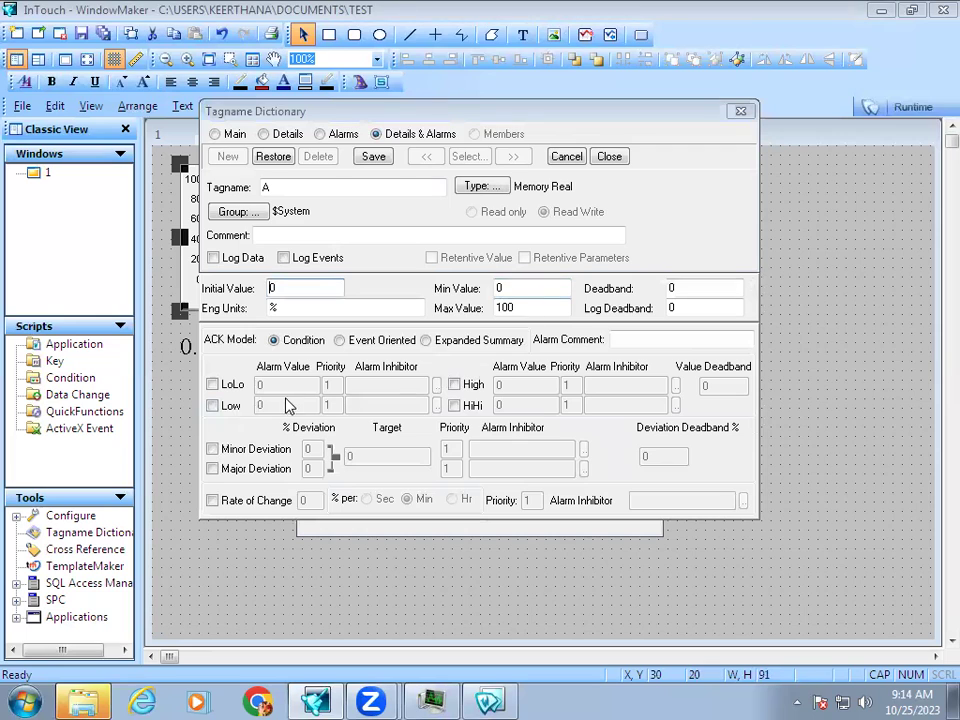
left_click(212, 385)
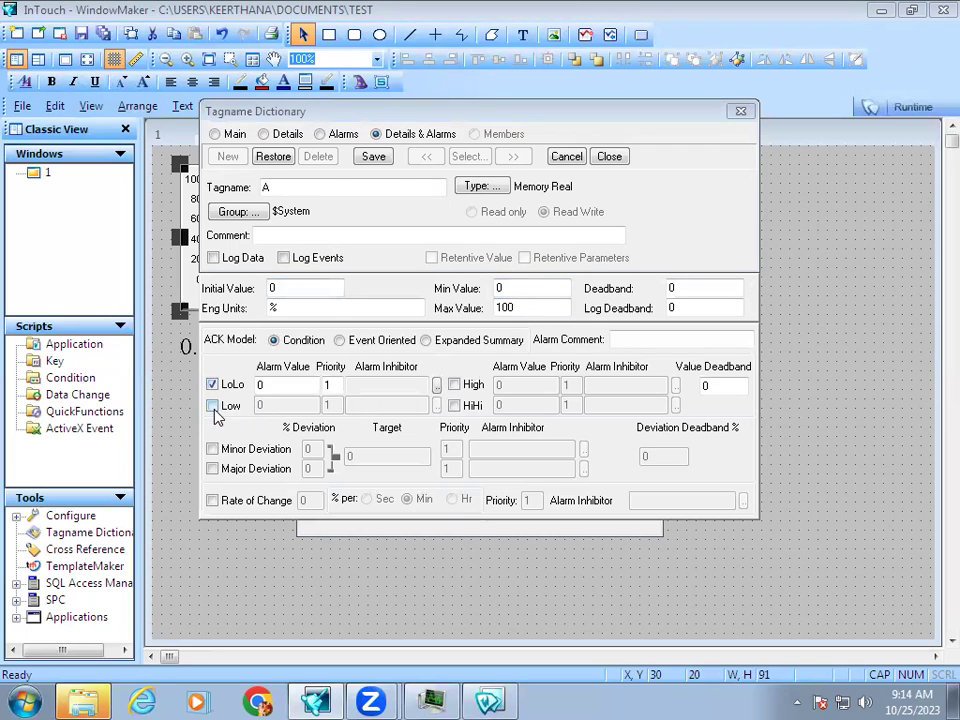
left_click(212, 406)
left_click(455, 385)
left_click(455, 405)
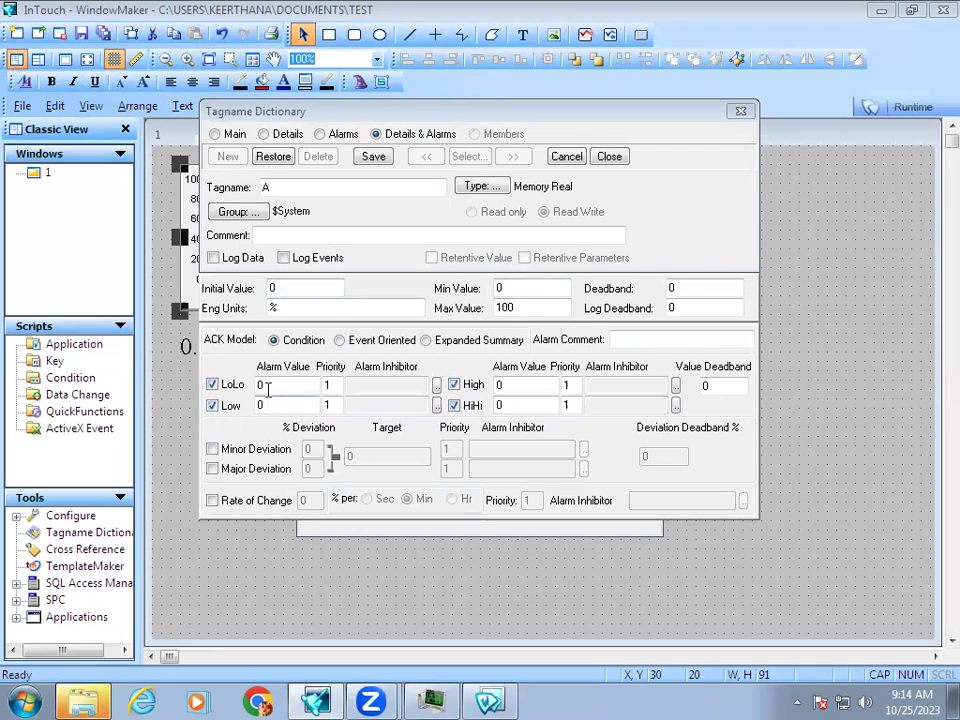
Step: Enter alarm limits of 90 for HiHi, 80 for High, 10 for LoLo and 20 for Low
double_click(513, 408)
type("90")
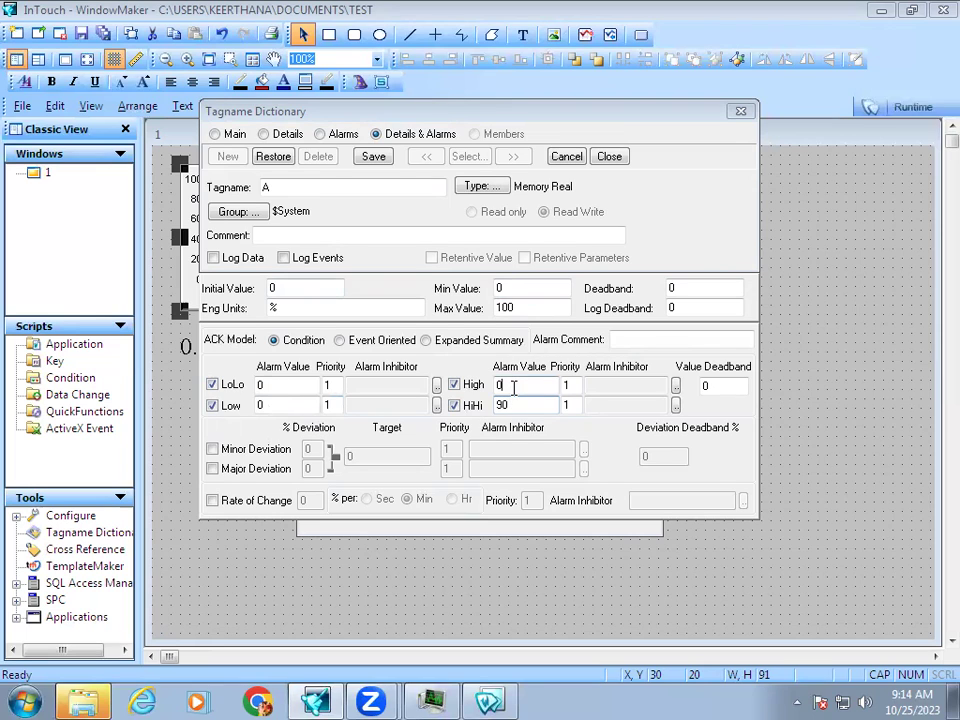
double_click(499, 385)
type("80")
double_click(291, 385)
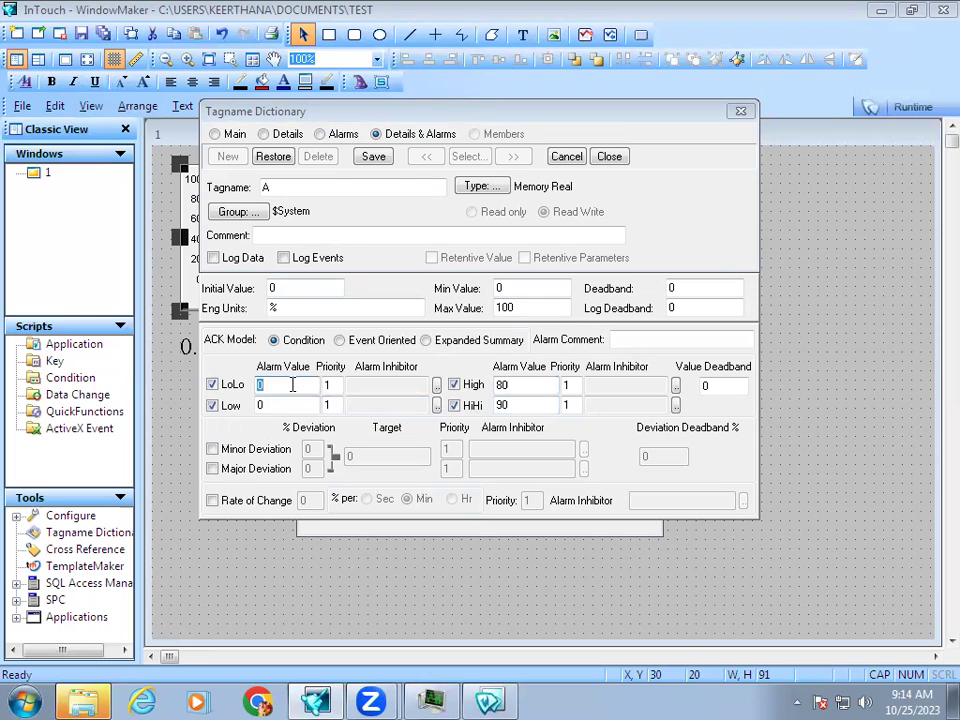
type("10")
double_click(288, 405)
type("20")
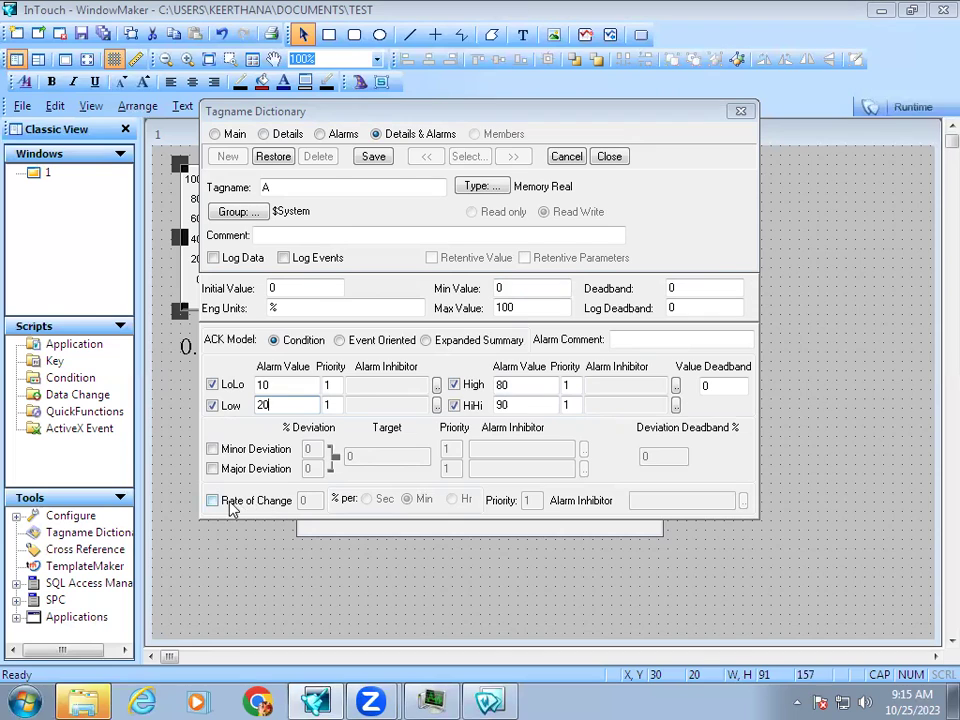
Step: Check Rate of Change and select its limit field to set 8 % per minute
left_click(212, 500)
double_click(301, 500)
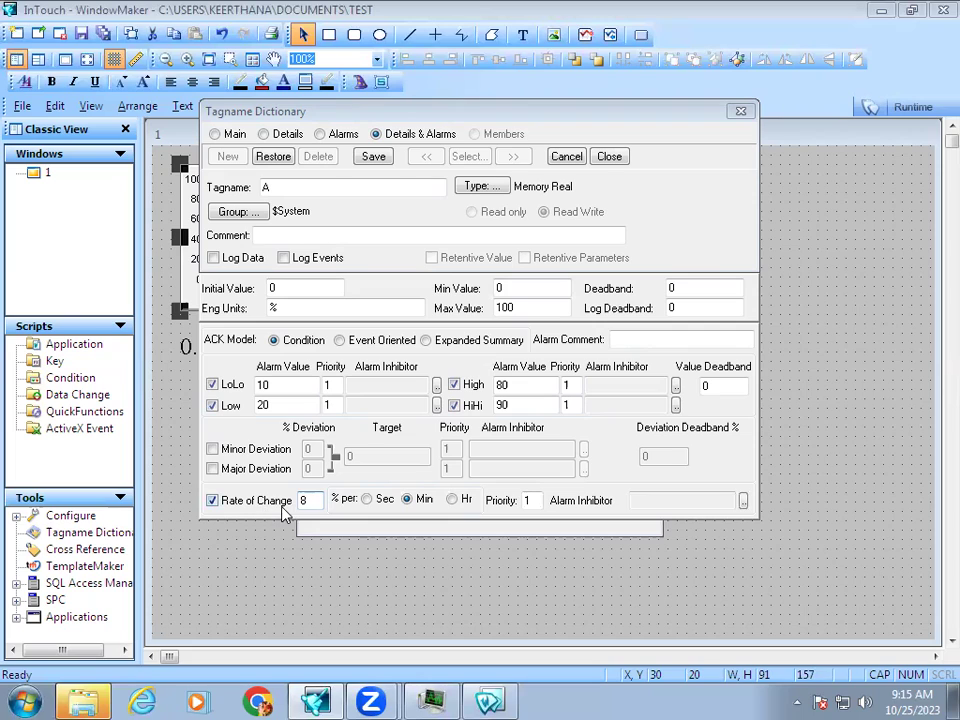
Step: Enable Minor and Major Deviation alarms with target 50, minor 3 % and major 5 %
left_click(213, 449)
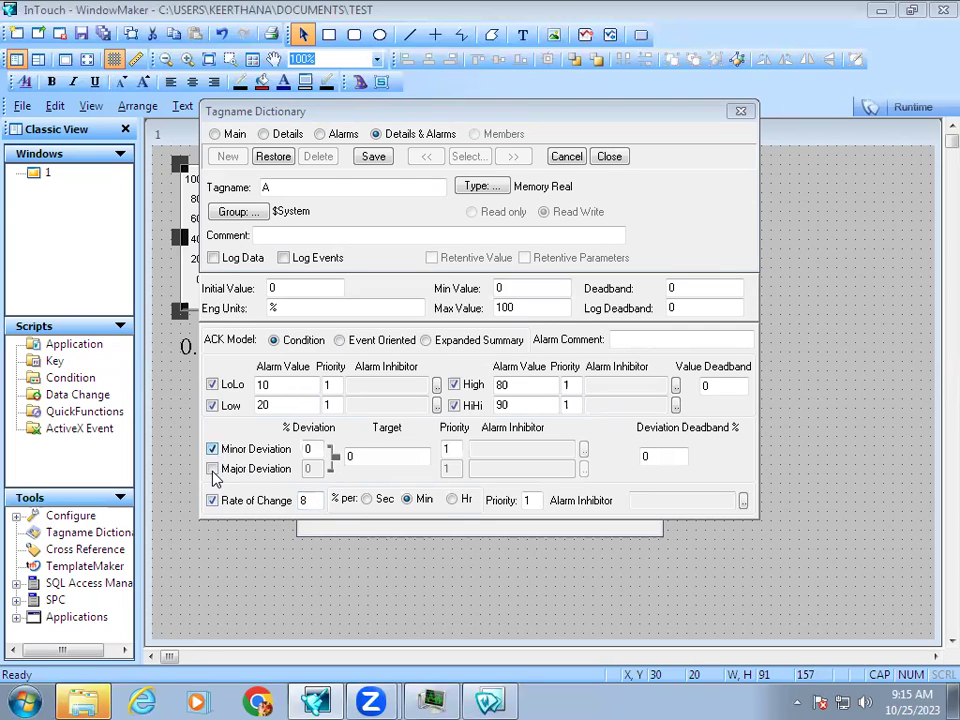
left_click(212, 468)
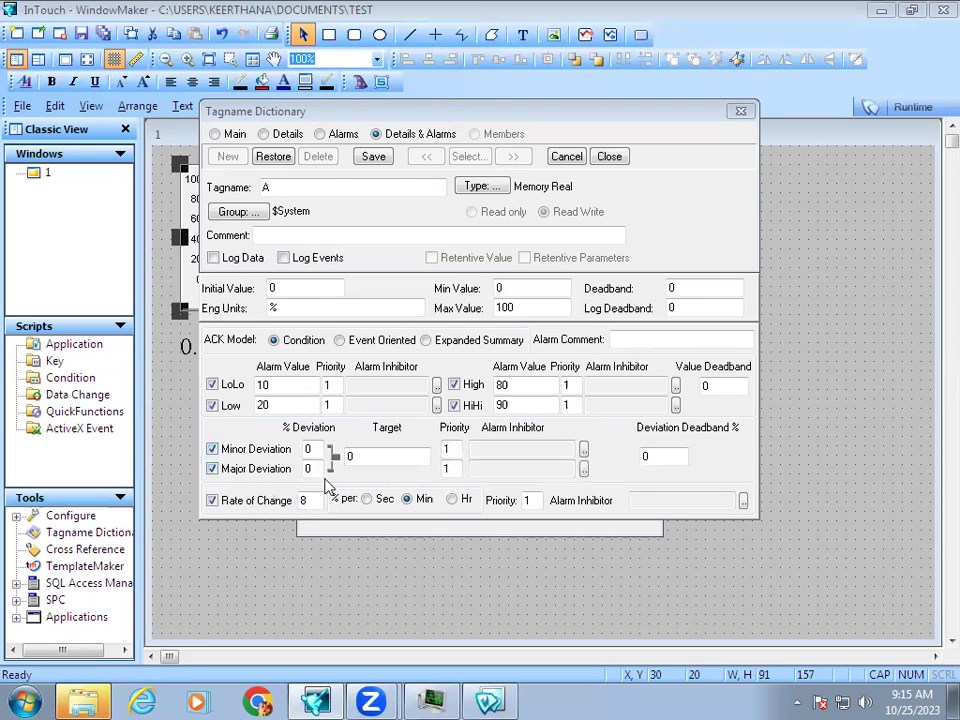
double_click(372, 458)
type("50")
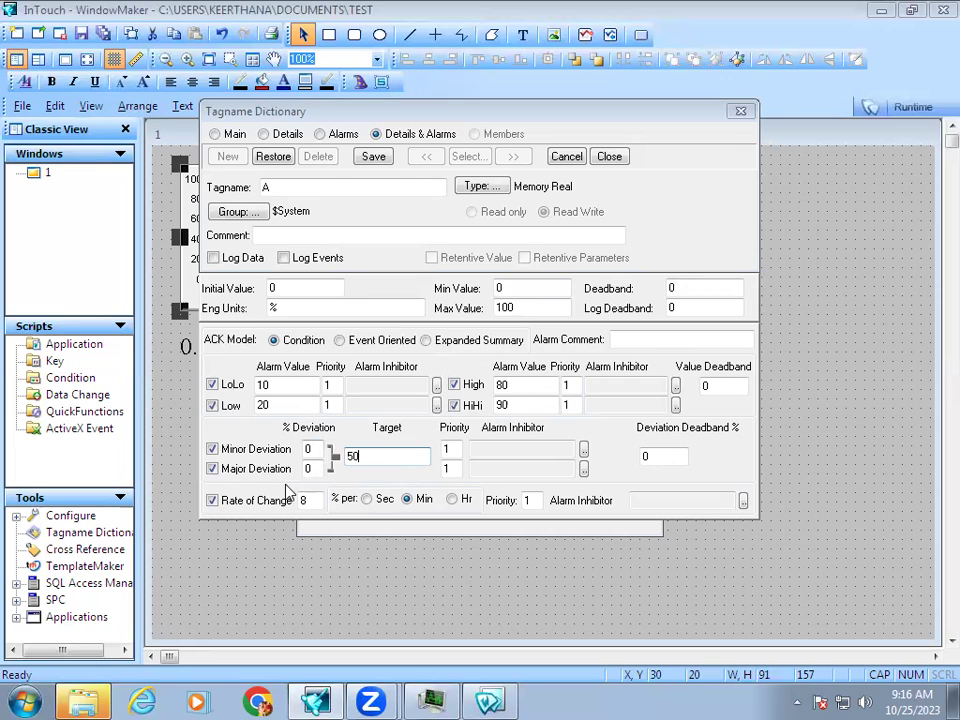
left_click(293, 452)
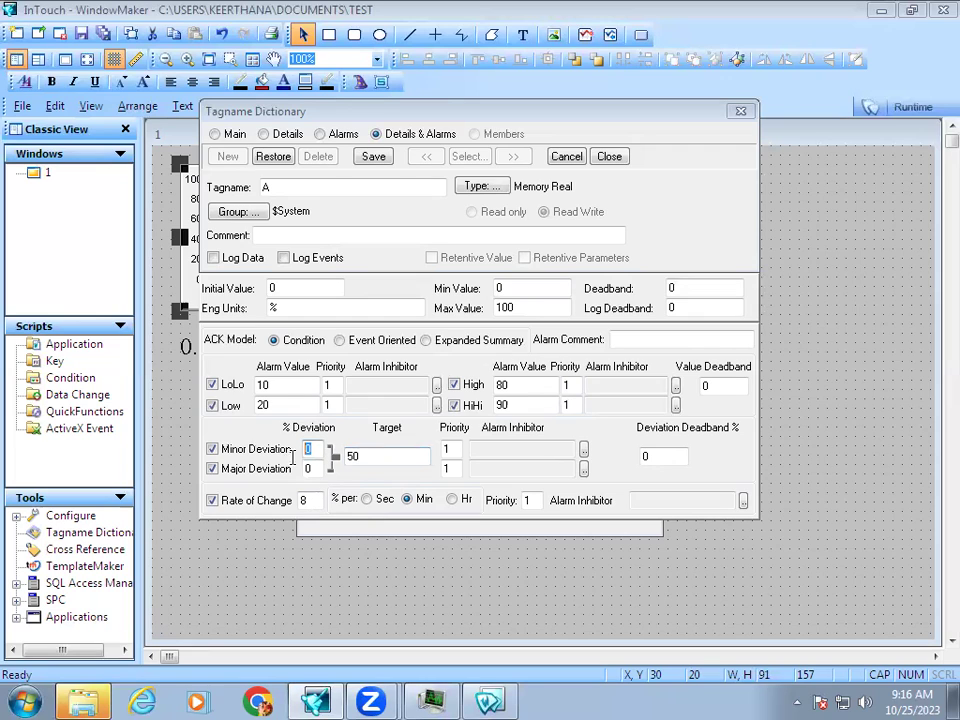
type("3")
double_click(302, 472)
type("5")
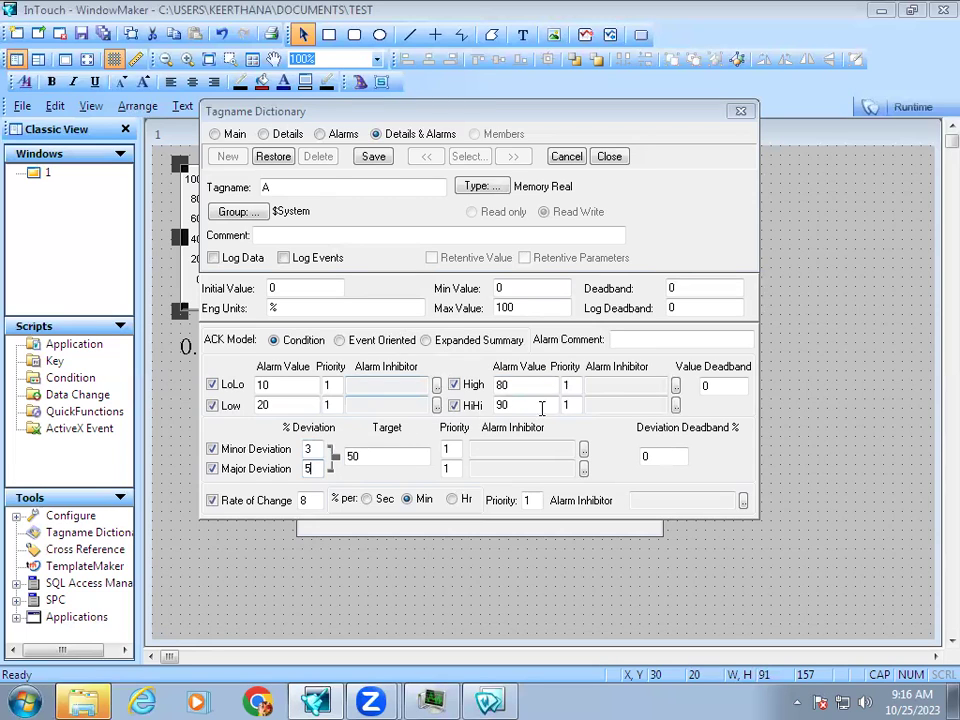
Step: Check the LoLo alarm priority and inhibitor tag list without changing them, then save tag A
left_click_drag(336, 384, 316, 391)
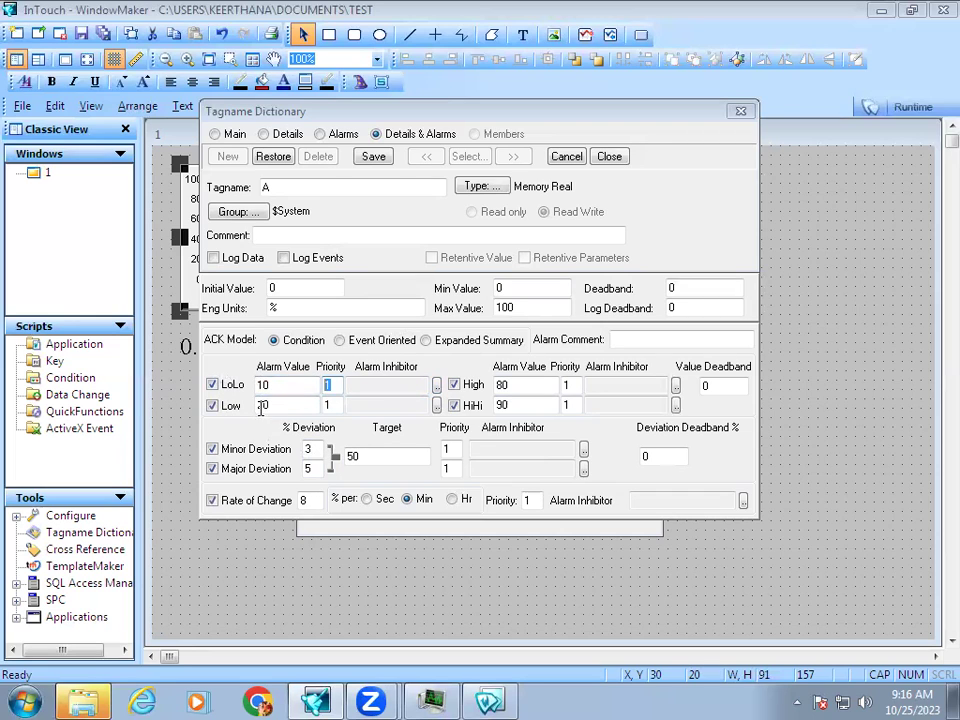
left_click(436, 387)
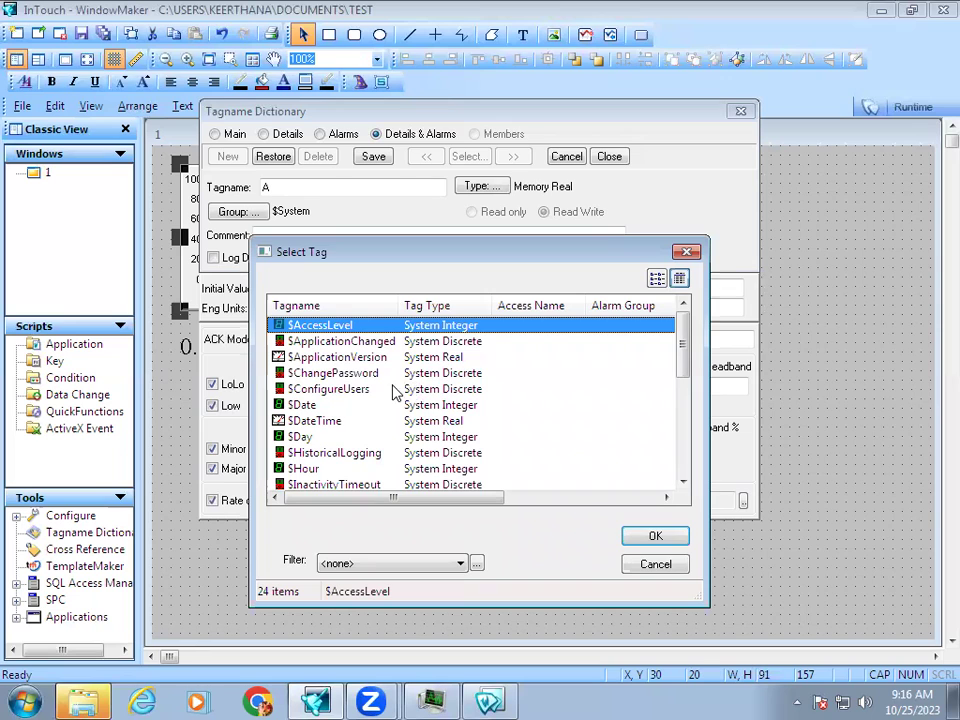
left_click(654, 564)
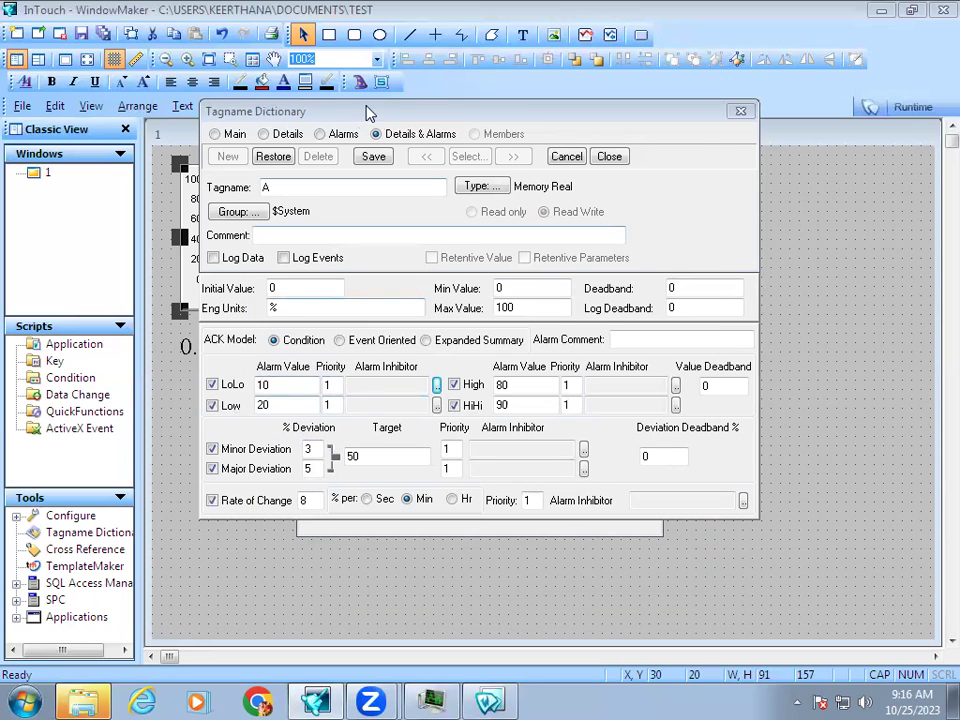
left_click(378, 157)
Step: Close the dictionary and place an Alarm Display wizard, enlarging it into a tall grid
left_click(610, 157)
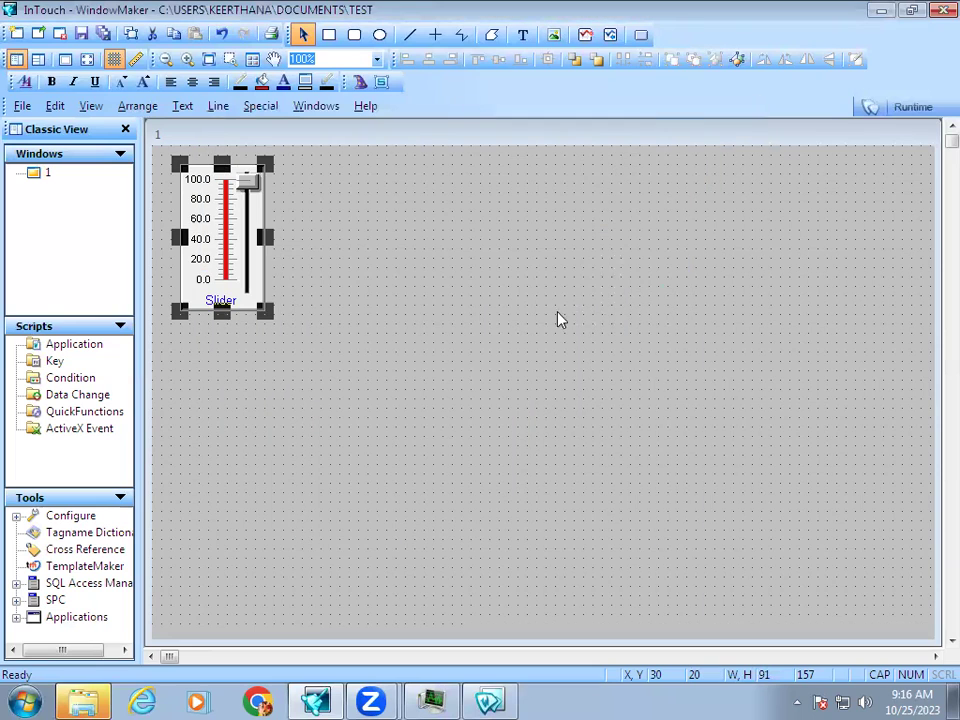
left_click(466, 370)
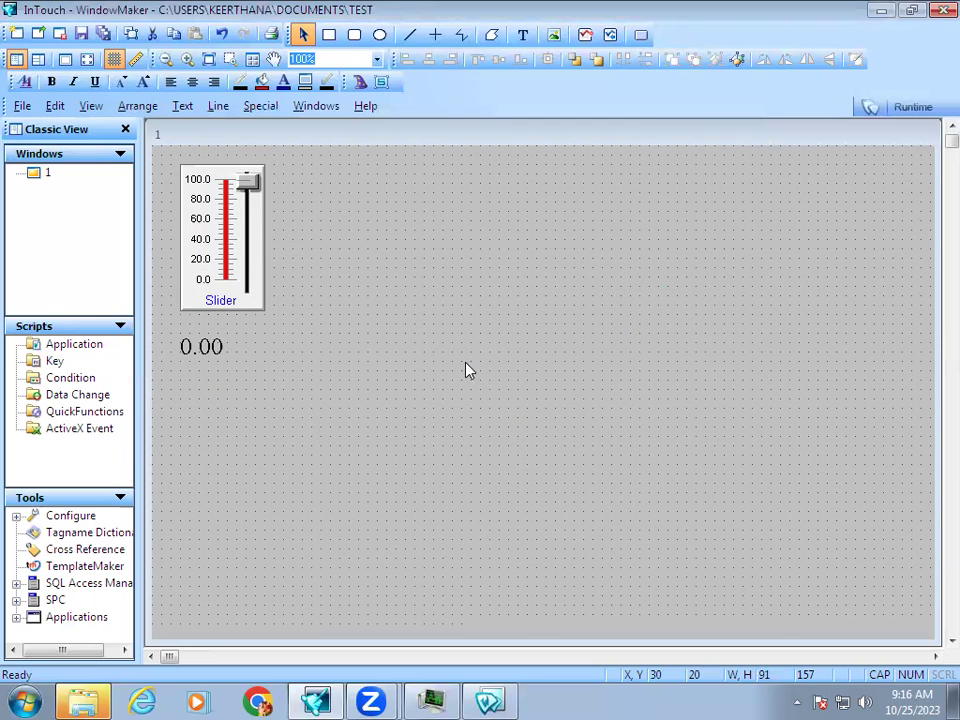
left_click(361, 83)
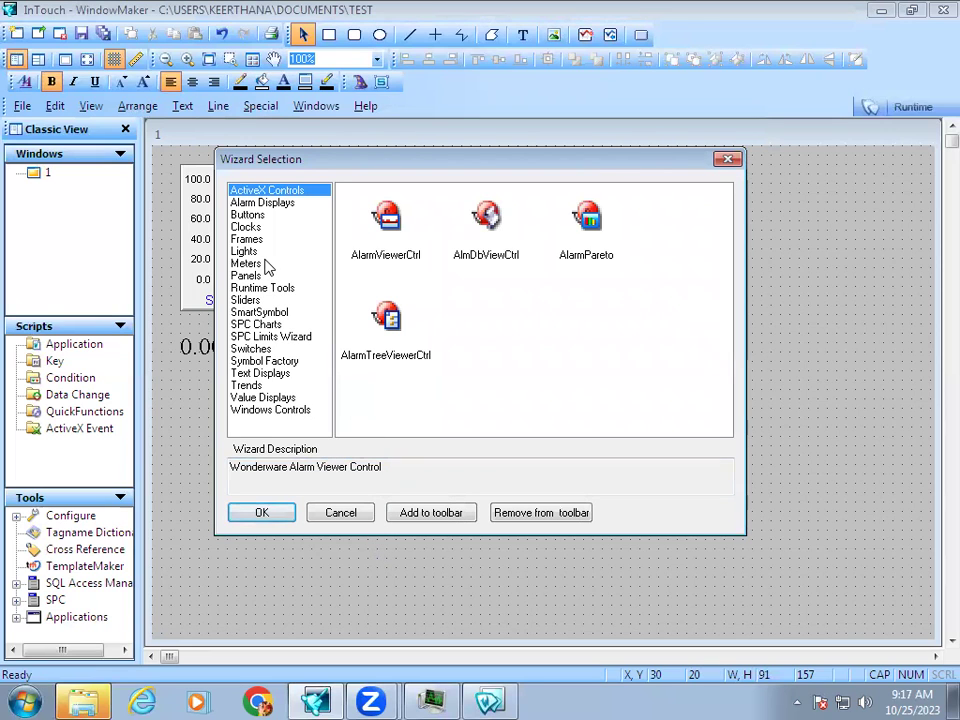
left_click(262, 203)
double_click(405, 214)
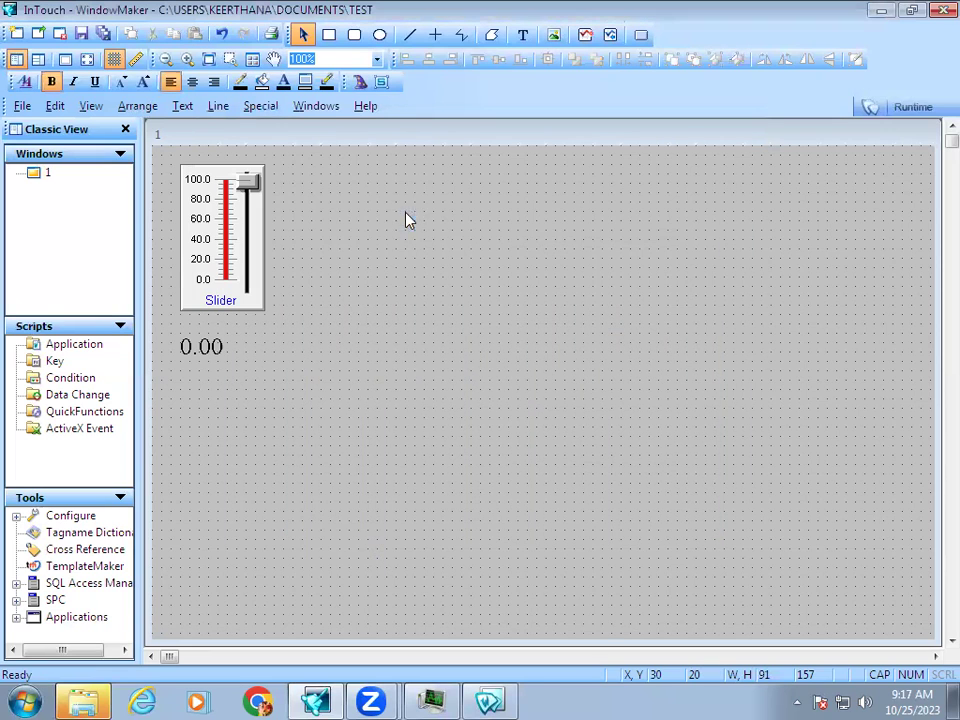
left_click(300, 170)
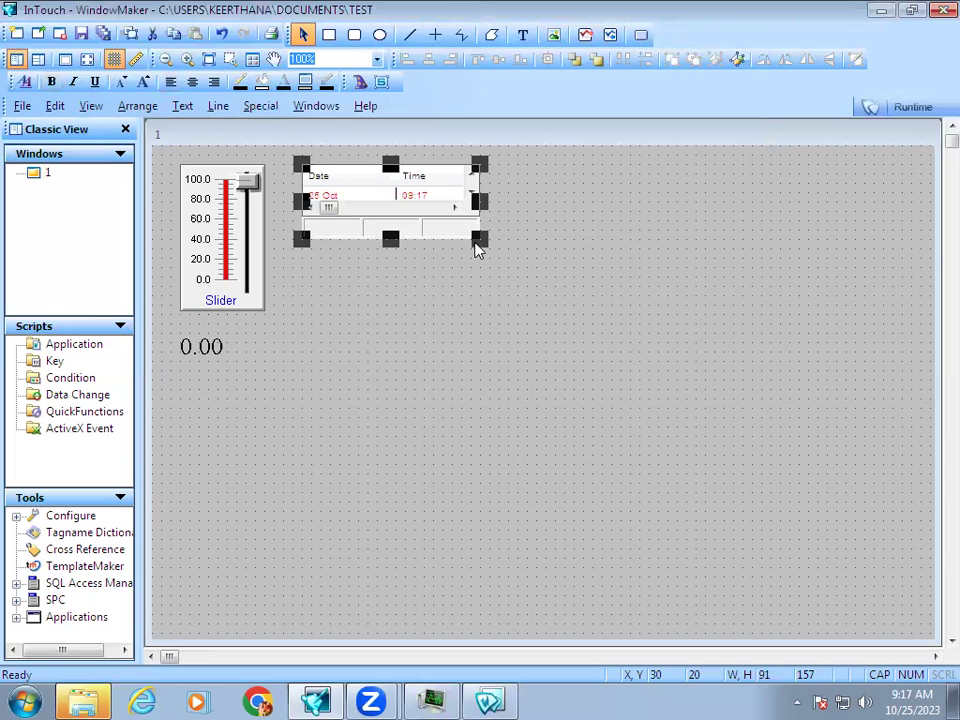
left_click_drag(478, 247, 660, 589)
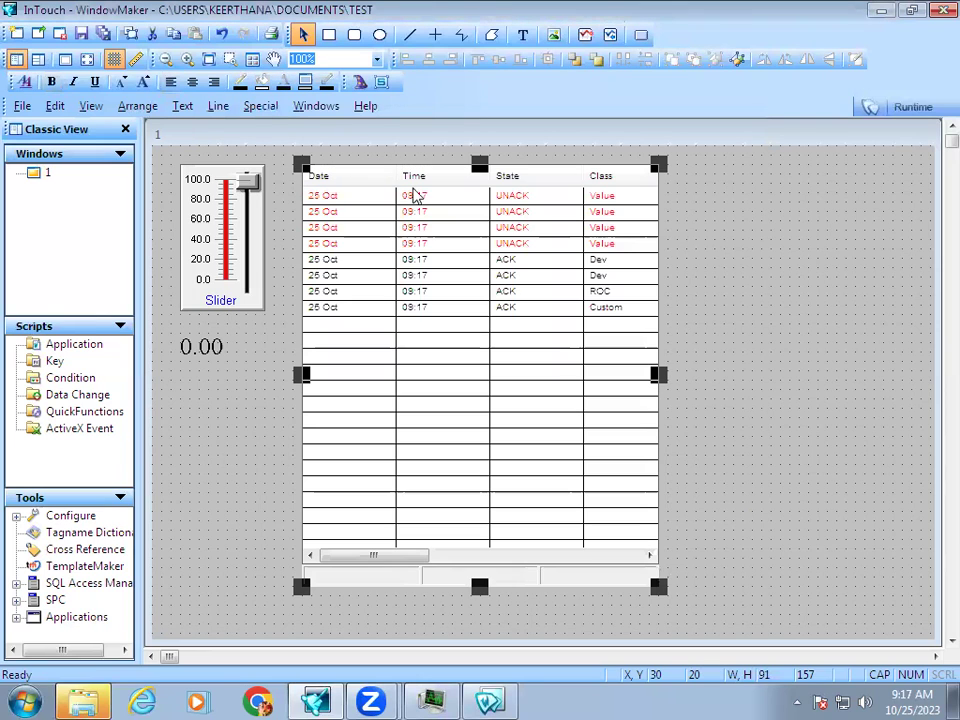
left_click(268, 417)
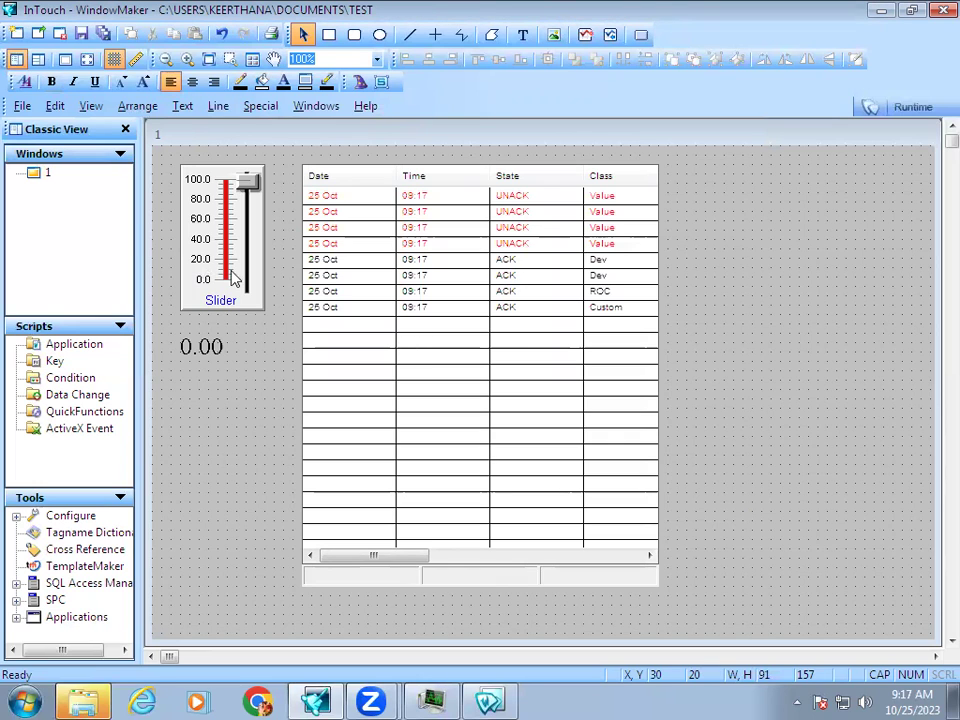
Step: Place a Runtime Tools Alarm Point Monitor to the right of the alarm grid
left_click(361, 82)
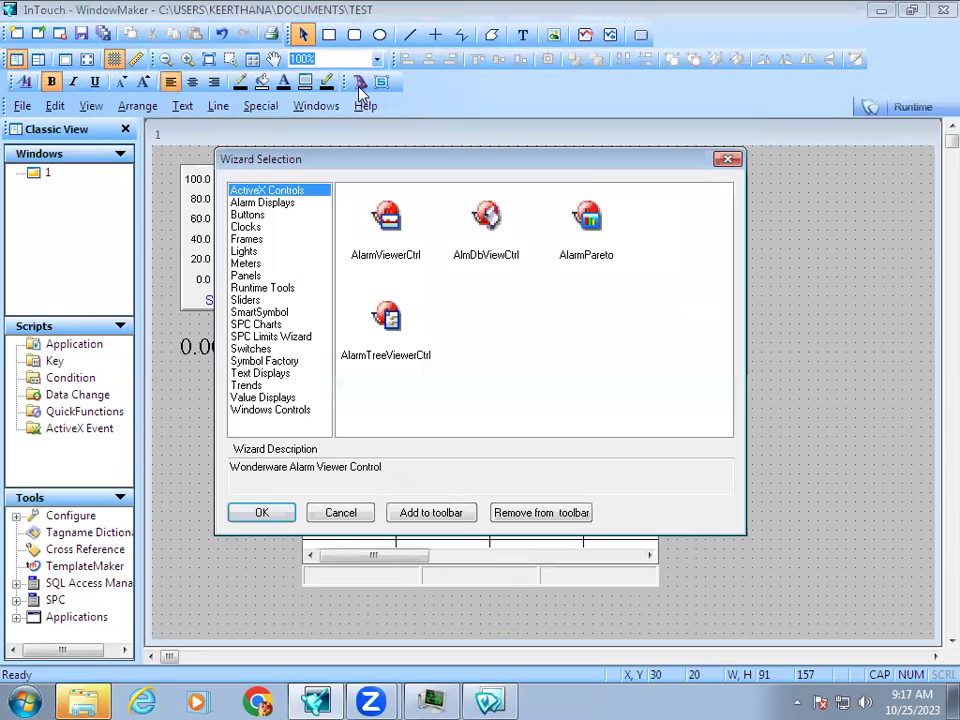
left_click(262, 287)
double_click(386, 225)
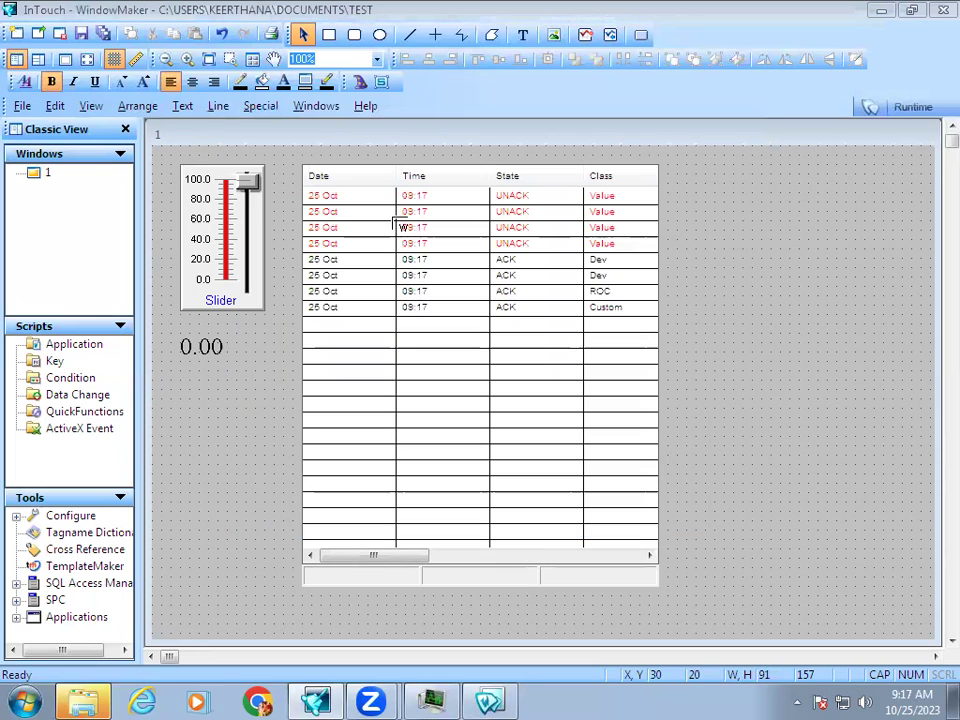
left_click(707, 206)
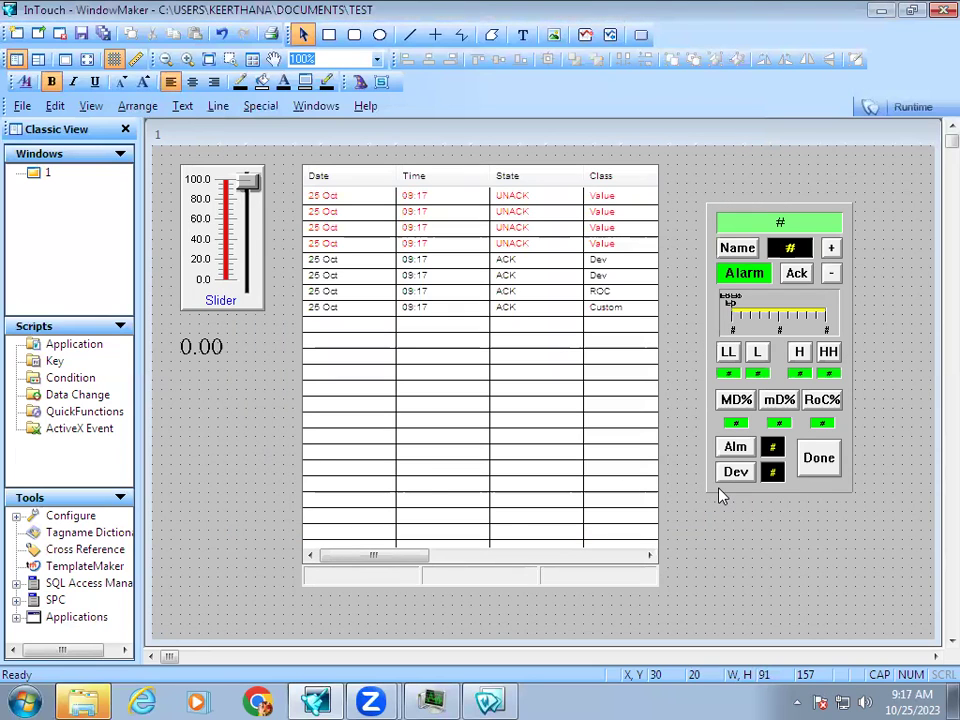
Step: Run the window, scroll the alarm grid, select the LOLO alarm row and start naming the monitor's tag
left_click(930, 108)
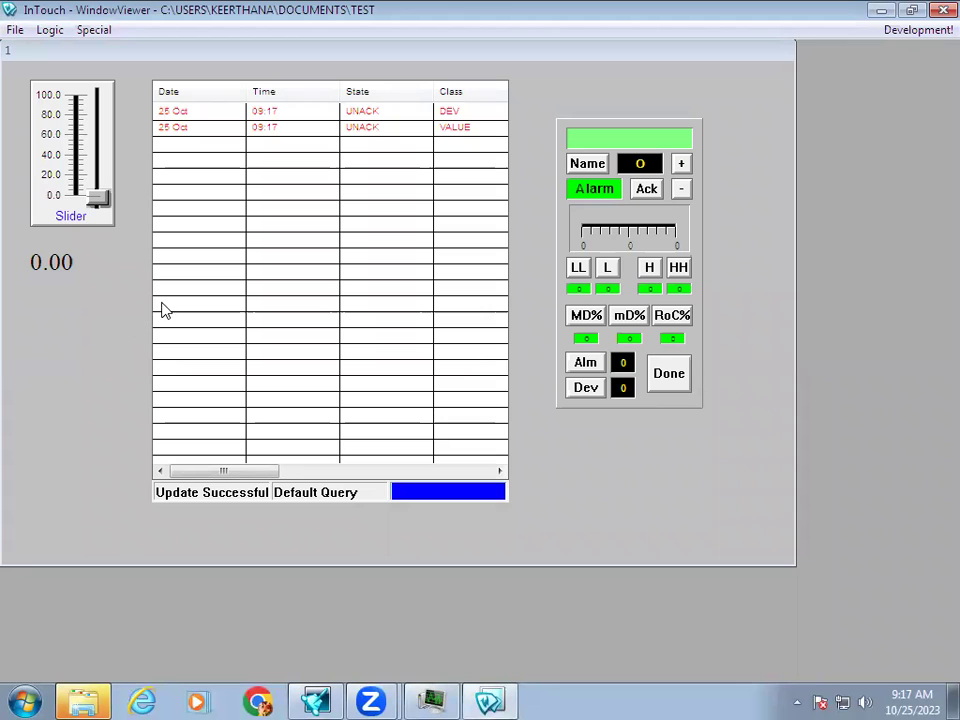
left_click_drag(224, 474, 433, 244)
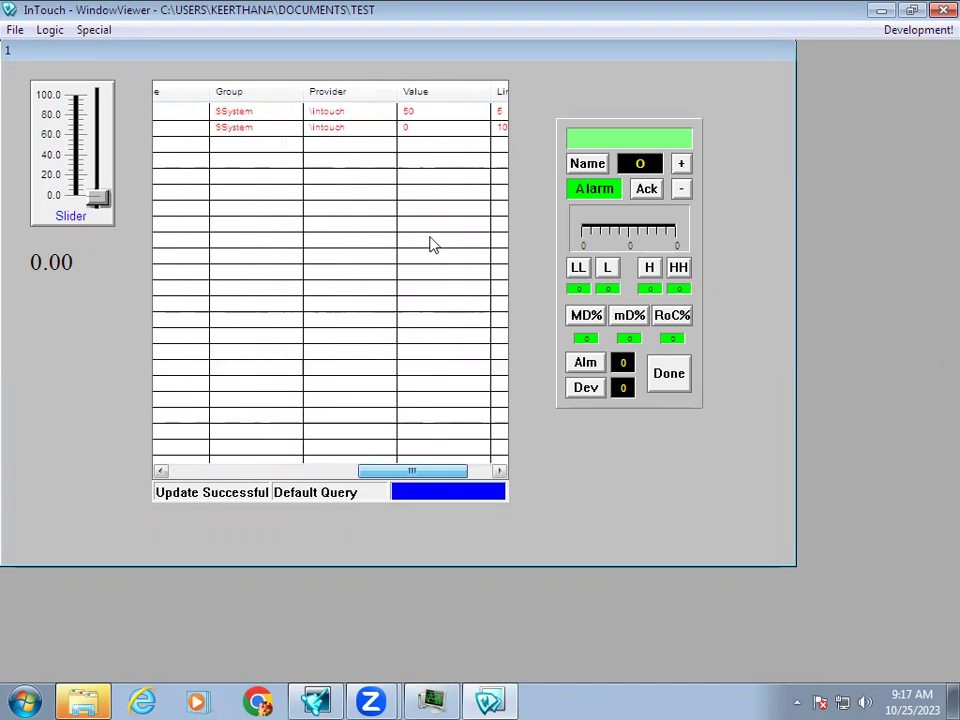
left_click_drag(421, 472, 465, 455)
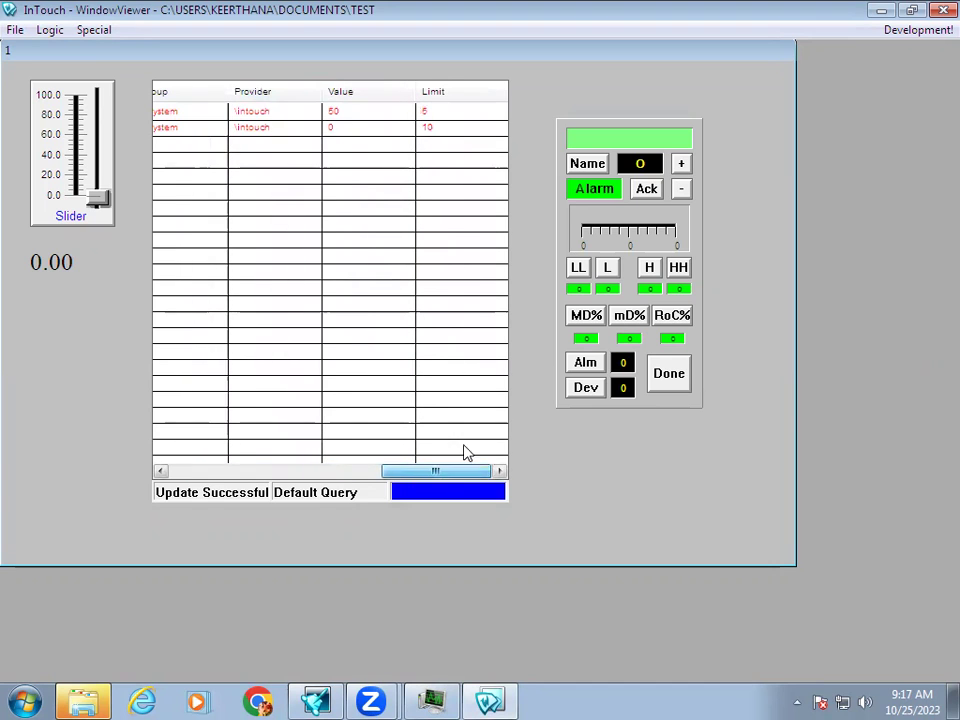
left_click_drag(411, 472, 254, 476)
left_click(435, 138)
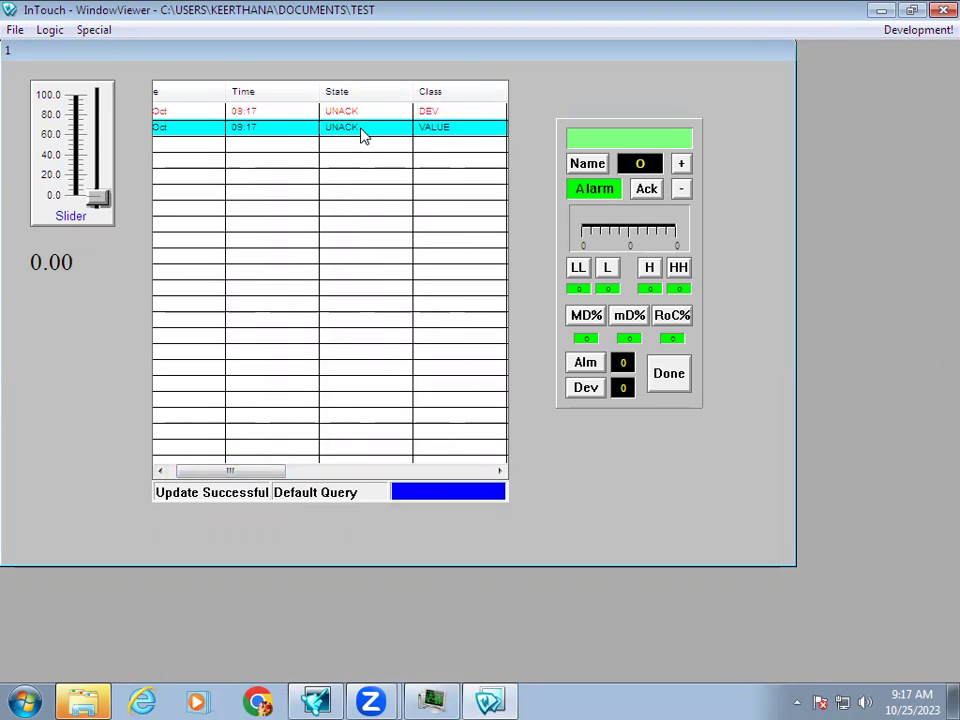
left_click(595, 168)
Step: Enter tag A as the alarm point monitor's name, then scroll the alarm grid columns
left_click(579, 164)
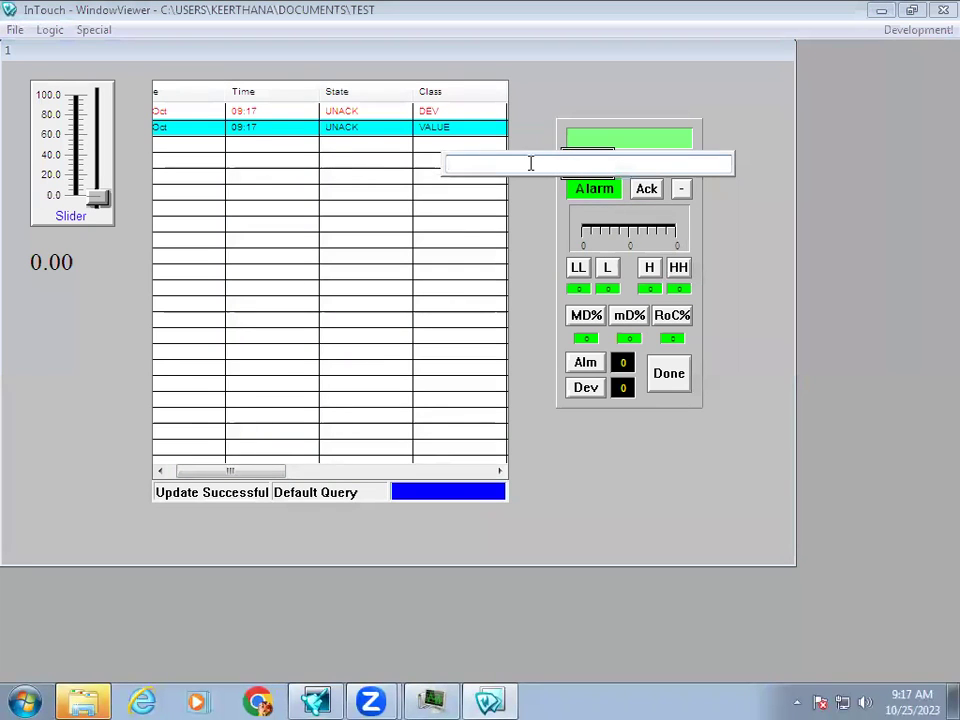
type("A")
key("Return")
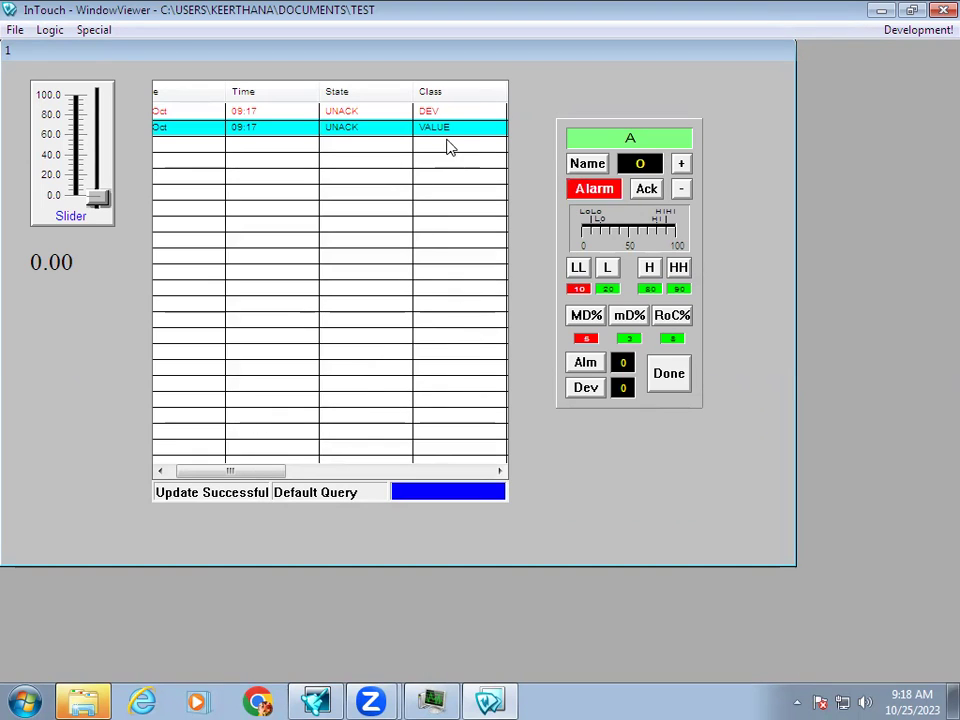
left_click_drag(240, 475, 349, 462)
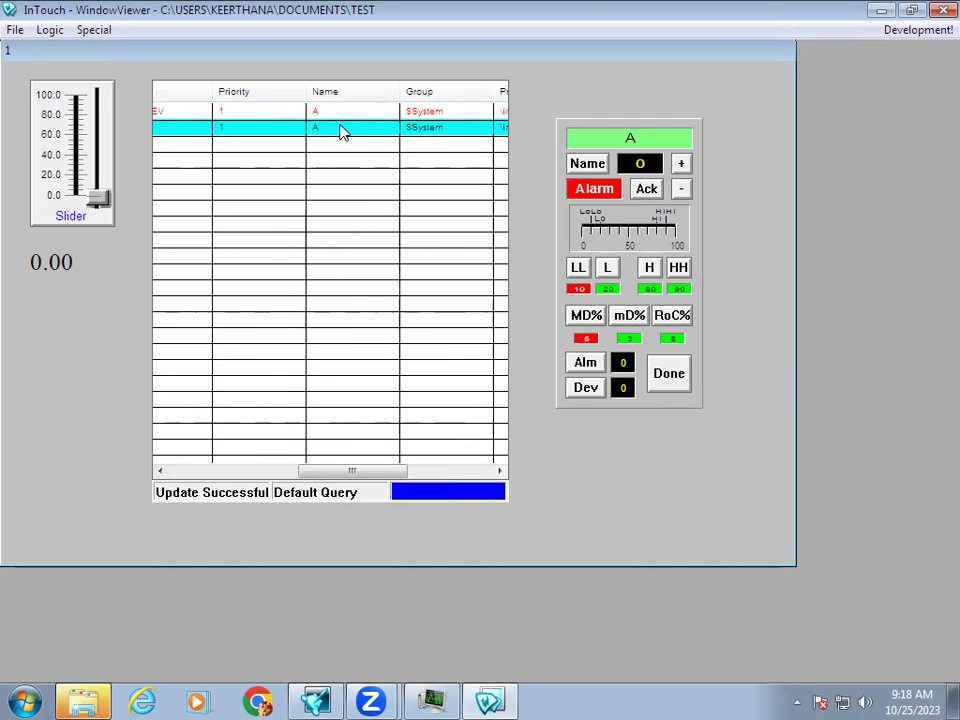
left_click_drag(396, 476, 214, 472)
Step: Acknowledge tag A's alarms on the monitor and raise its value to about 24
left_click(427, 471)
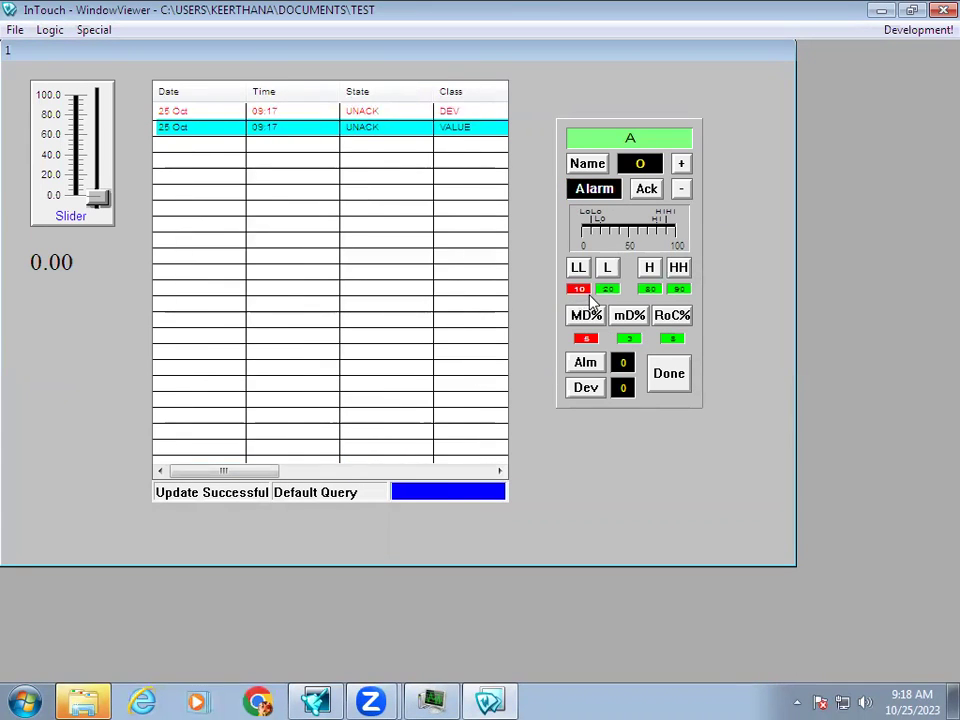
left_click(647, 189)
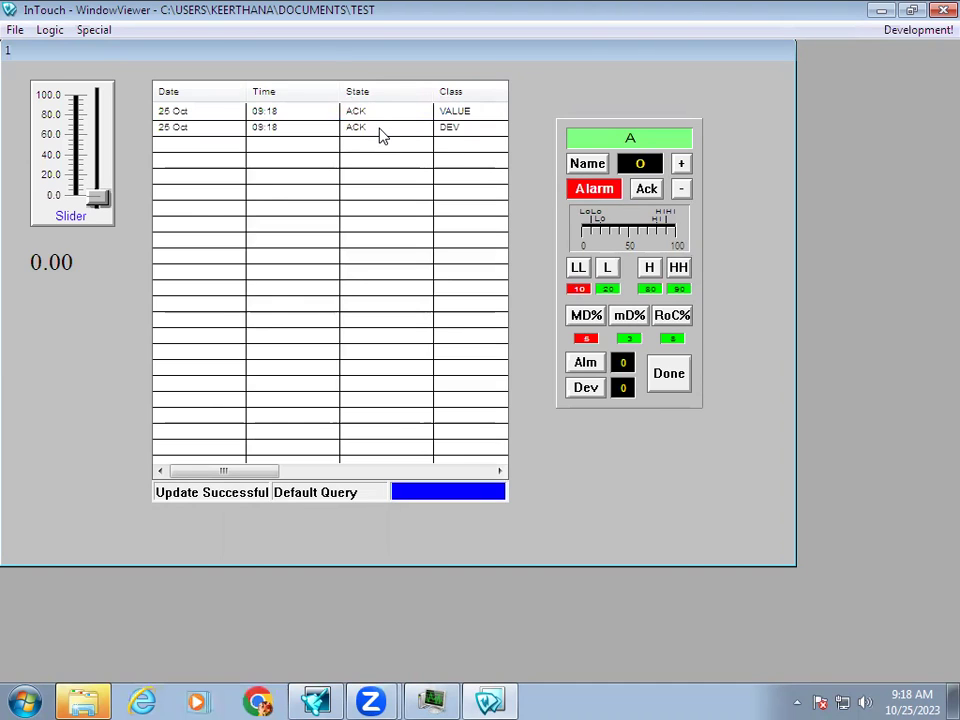
mouse_move(97, 195)
left_mouse_down()
mouse_move(102, 163)
mouse_move(99, 172)
left_mouse_up()
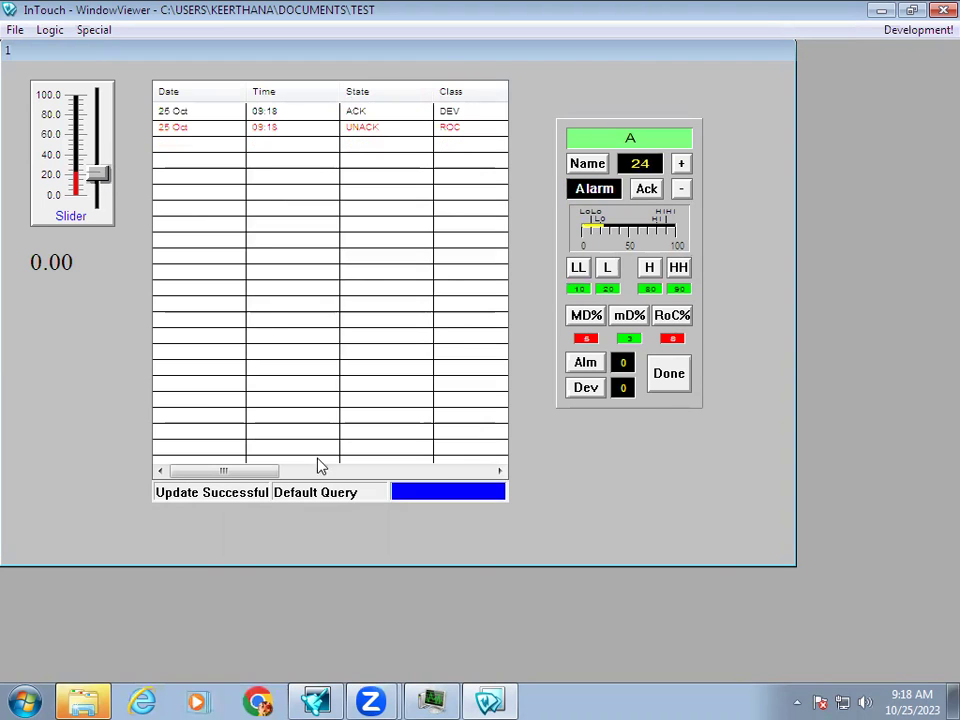
left_click_drag(274, 472, 321, 471)
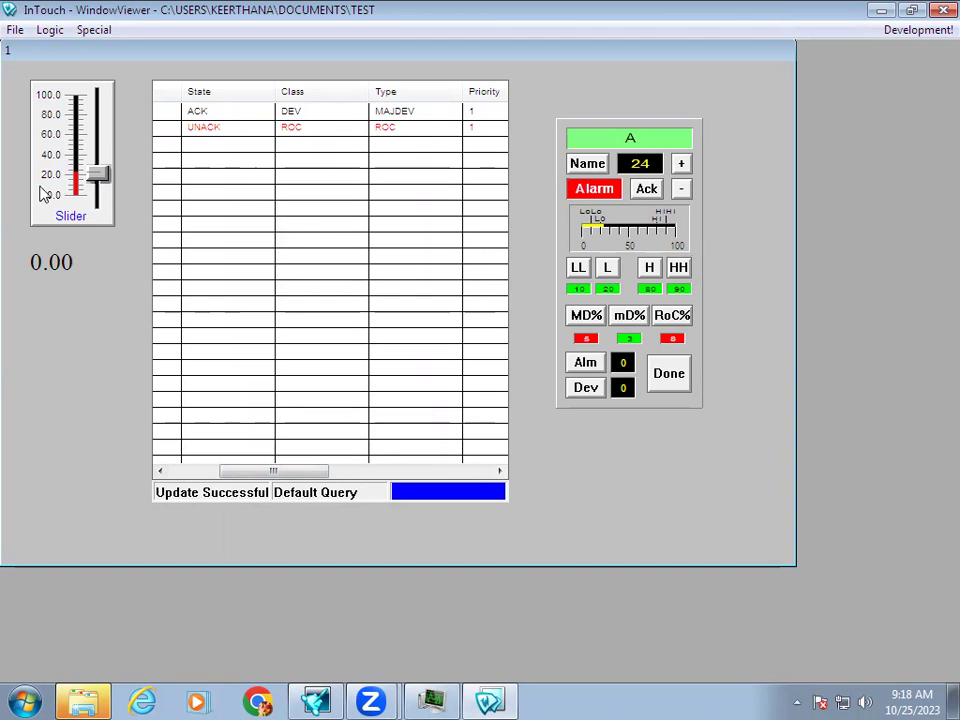
Step: Lower tag A to 17 to trigger a LO alarm, then click the L and LL buttons
left_click_drag(103, 176, 104, 180)
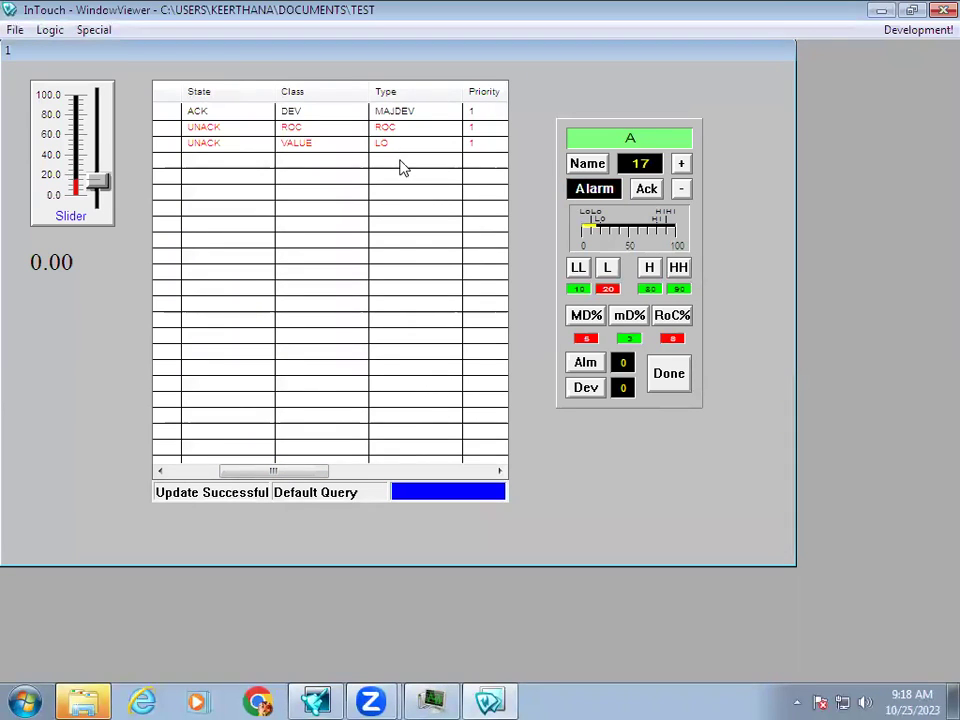
left_click(614, 274)
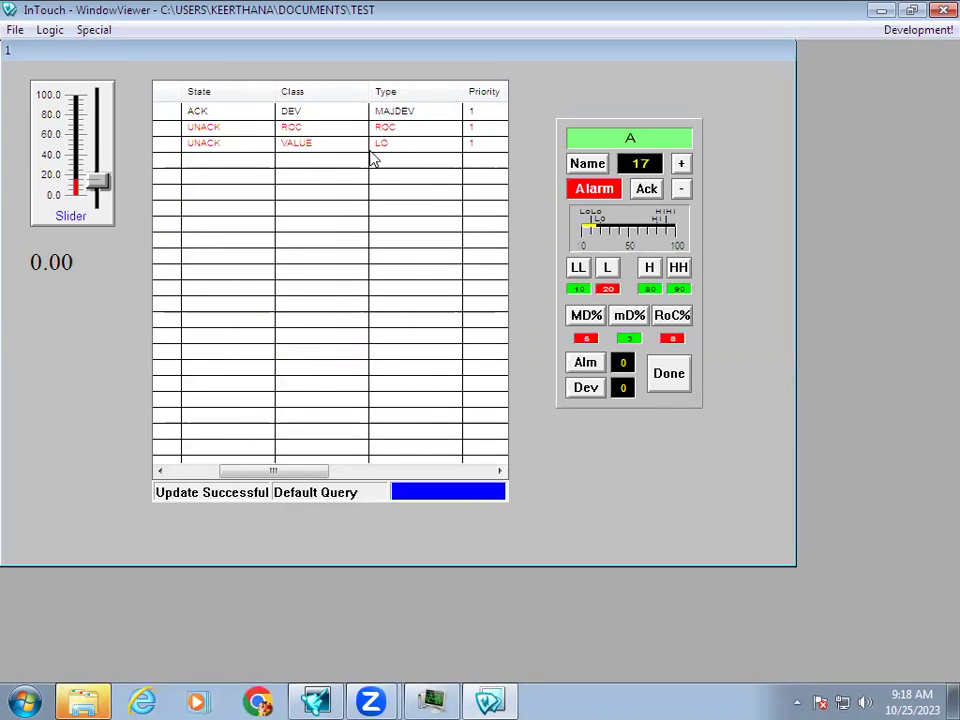
left_click(577, 274)
left_click(610, 278)
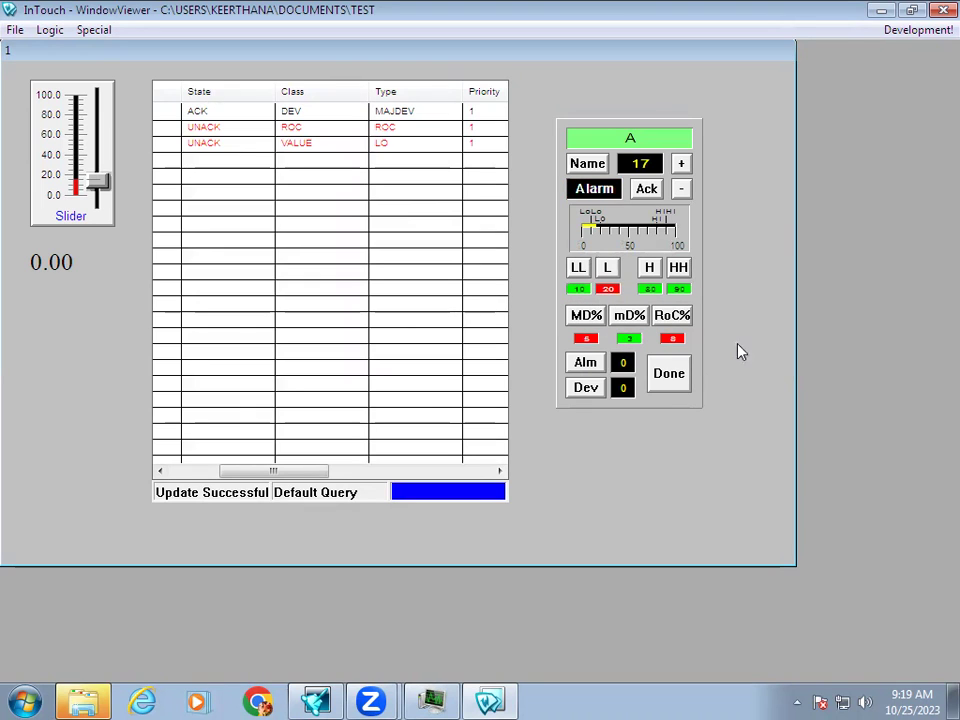
Step: Link the slider to tag A and finish the Slider Wizard
left_click(915, 33)
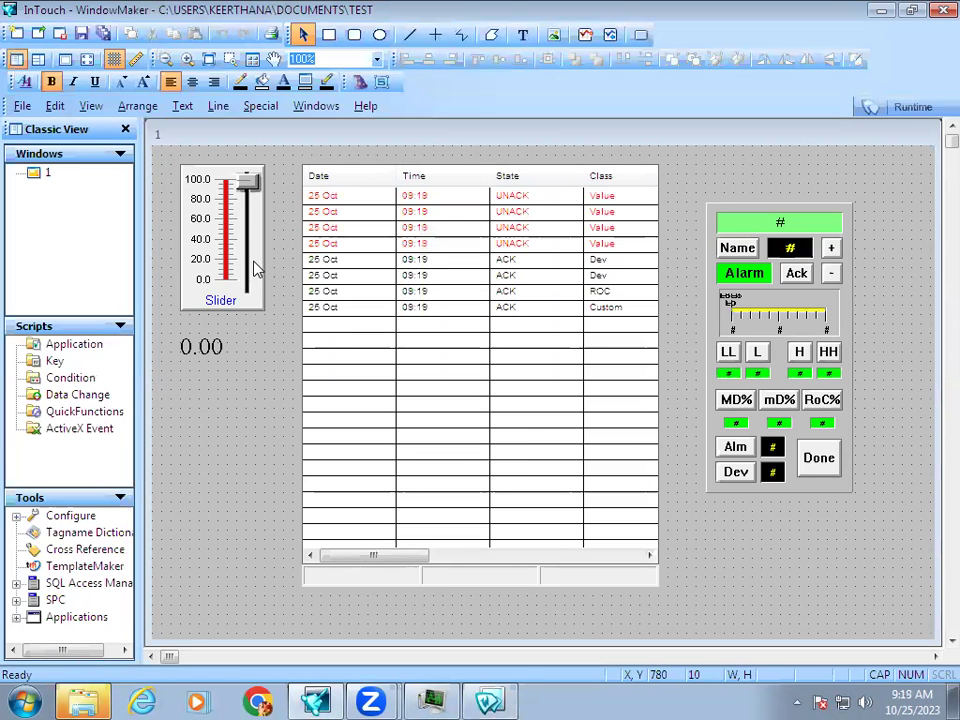
double_click(254, 268)
type("A")
key("Return")
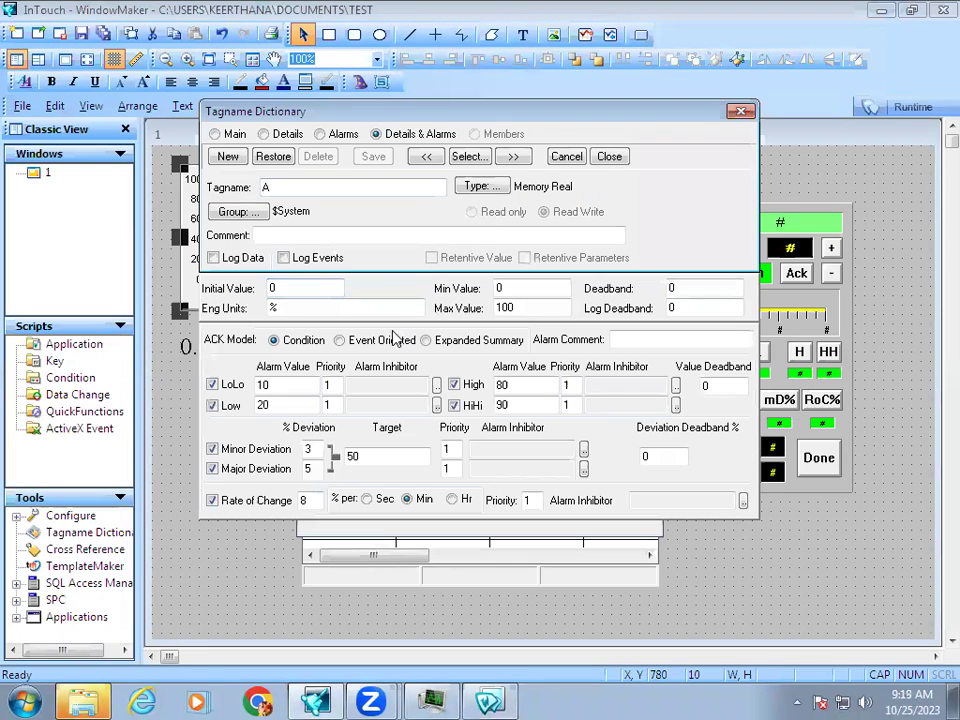
left_click(610, 158)
left_click(616, 219)
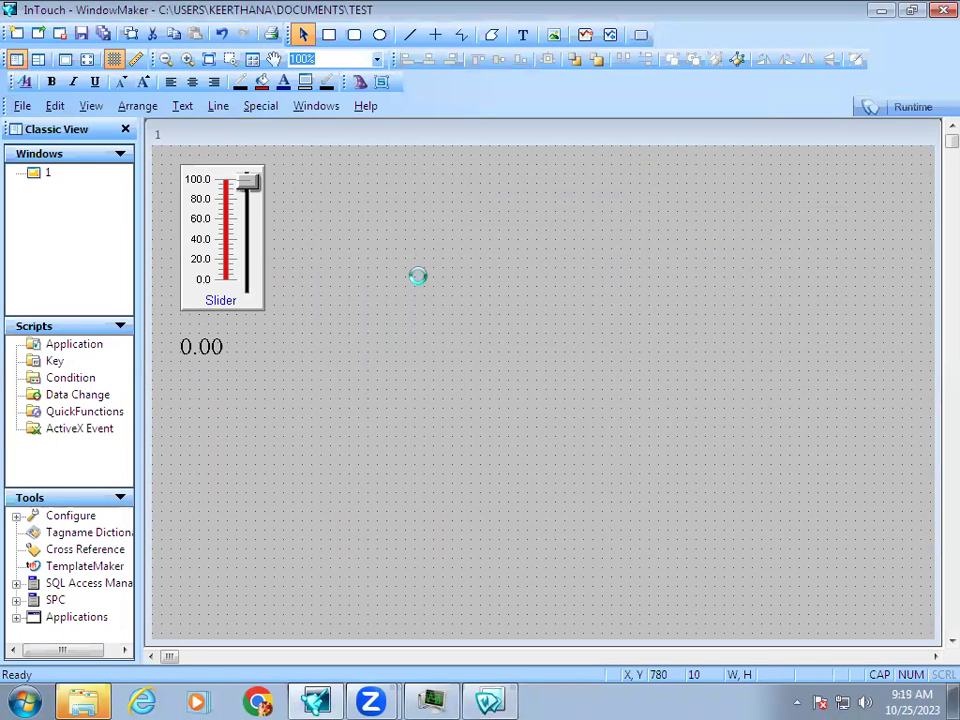
Step: Link the 0.00 value display to tag A
left_click(188, 356)
double_click(188, 356)
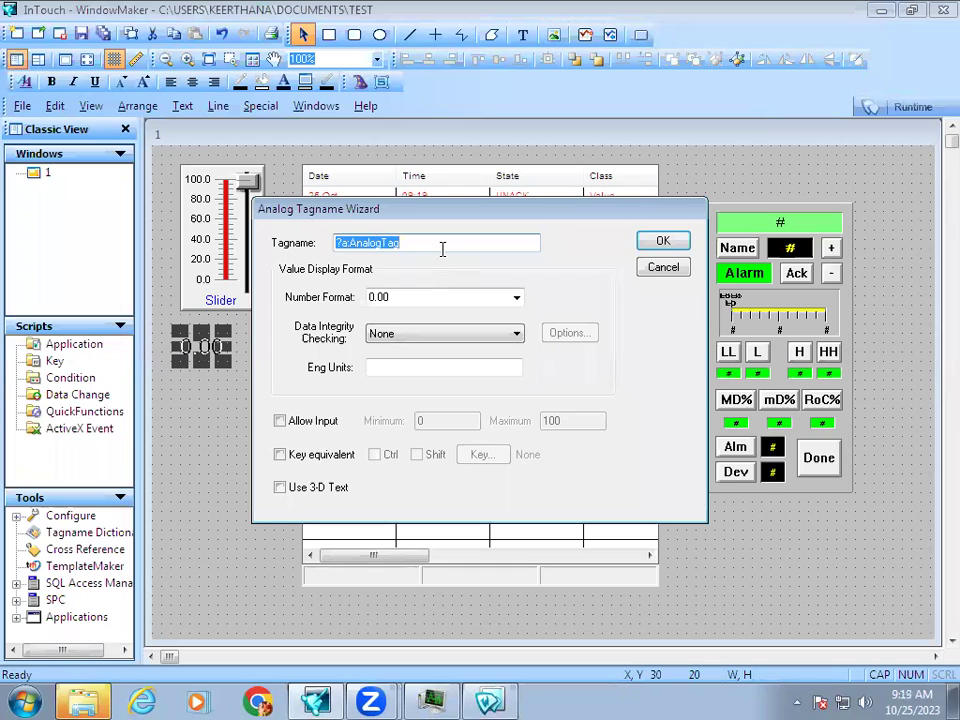
type("A")
left_click(656, 242)
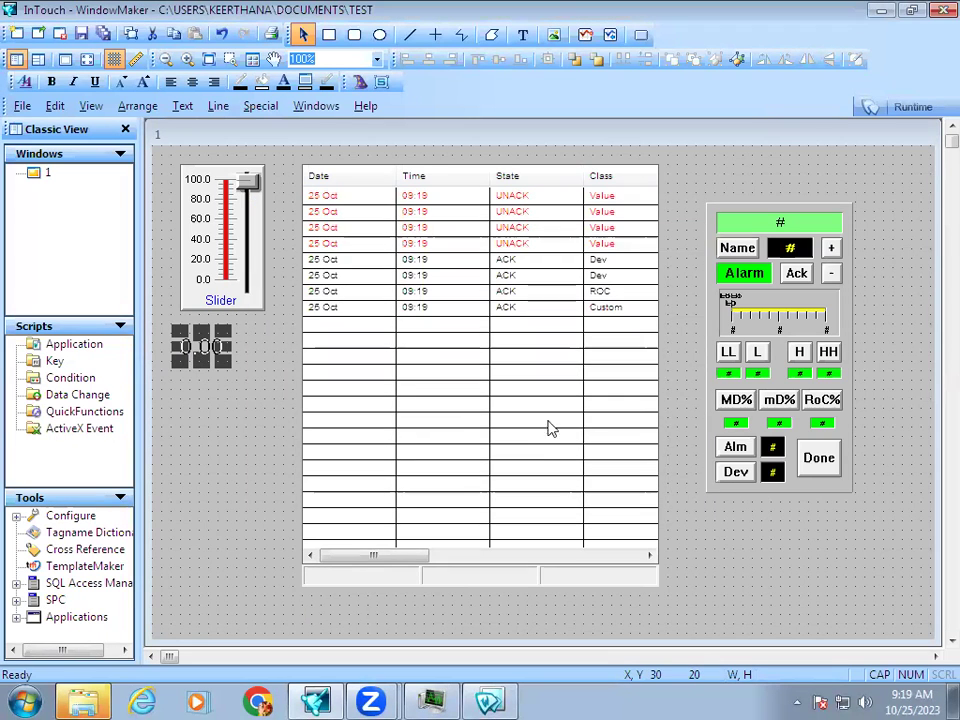
Step: Change the alarm viewer's query type from Summary to Historical
left_click(543, 443)
double_click(472, 342)
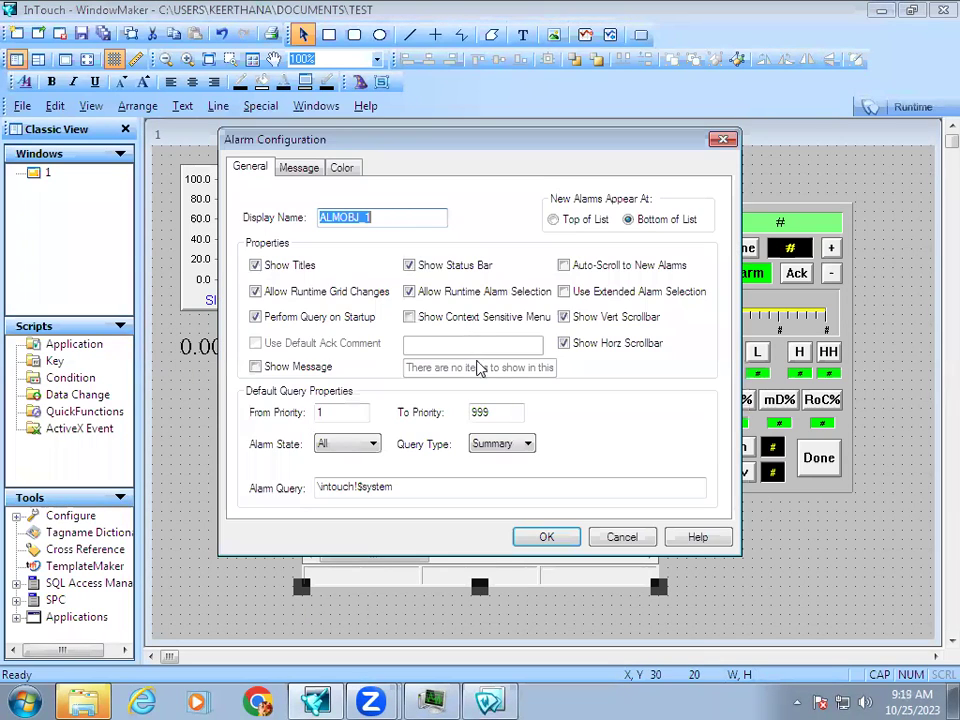
left_click(518, 445)
left_click(514, 459)
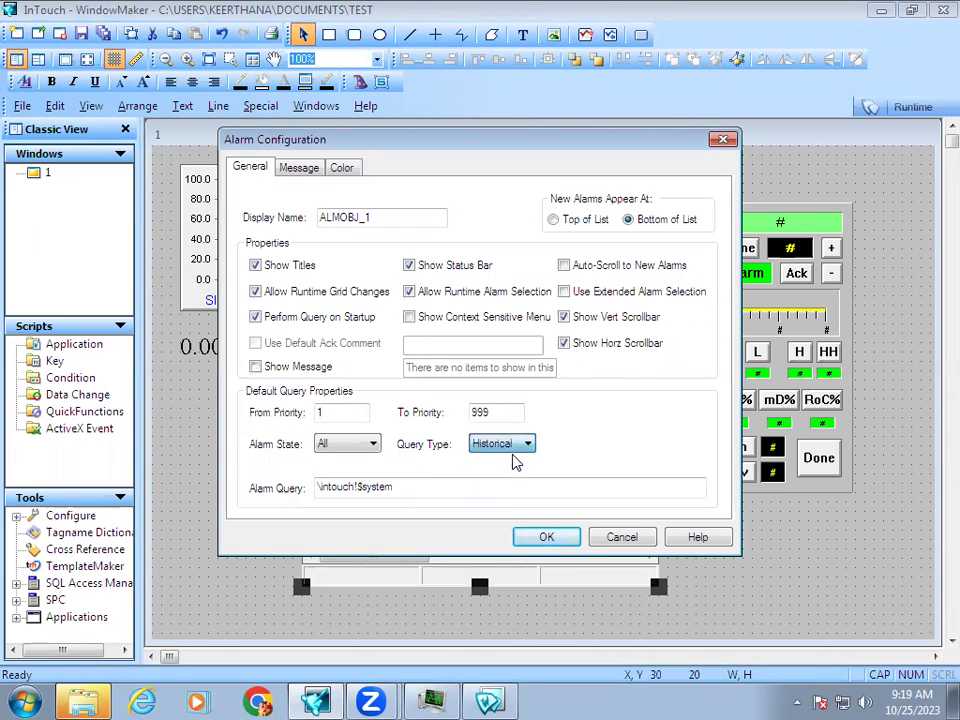
left_click(540, 540)
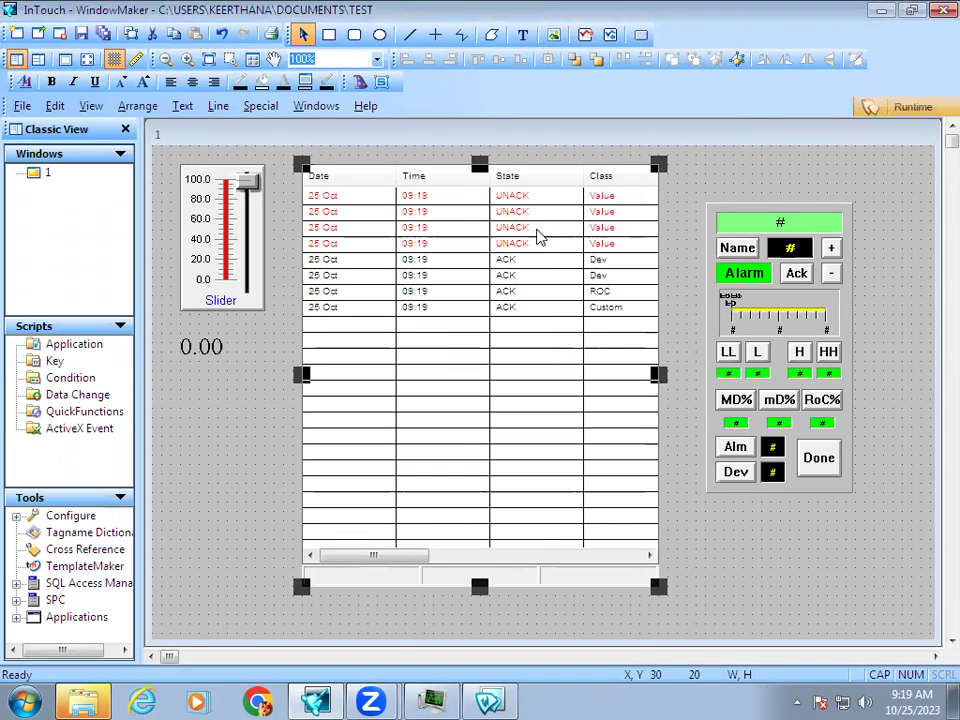
Step: Run the window and raise tag A with the slider to about 93, into the high alarm range
left_click(916, 108)
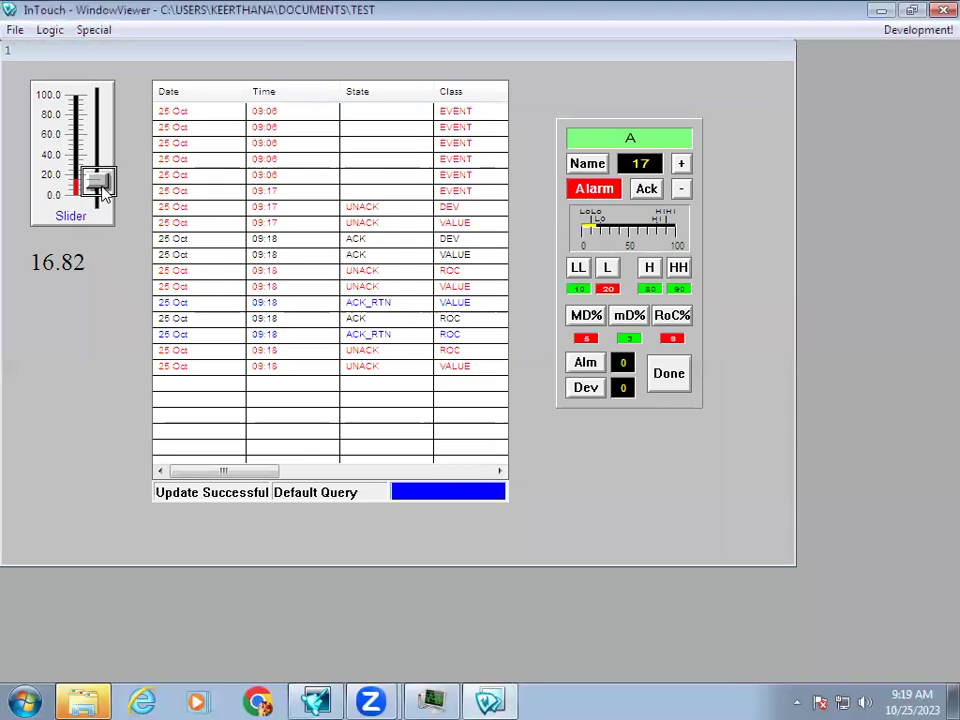
left_click_drag(96, 181, 99, 119)
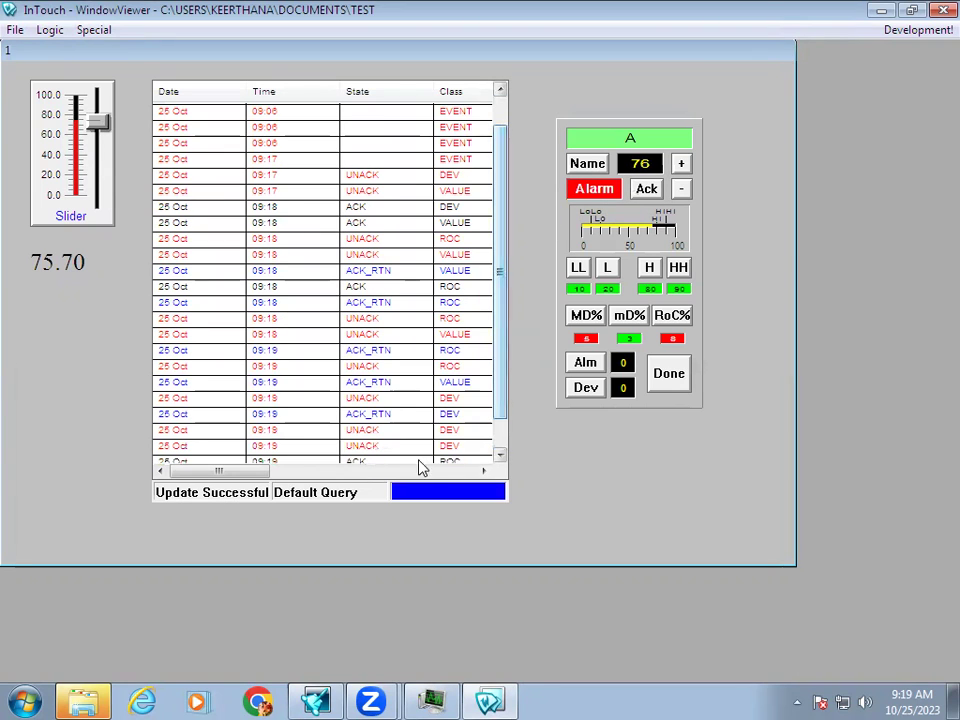
left_click_drag(95, 121, 106, 101)
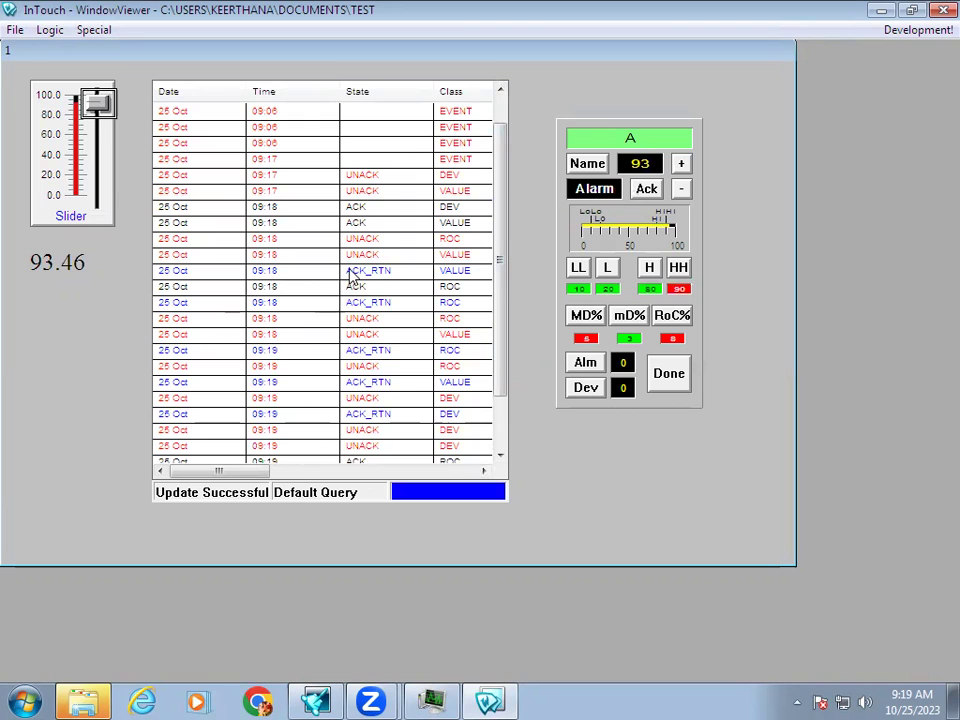
Step: Scroll the alarm grid, acknowledge the new alarms, and return to WindowMaker
left_click_drag(501, 266, 491, 407)
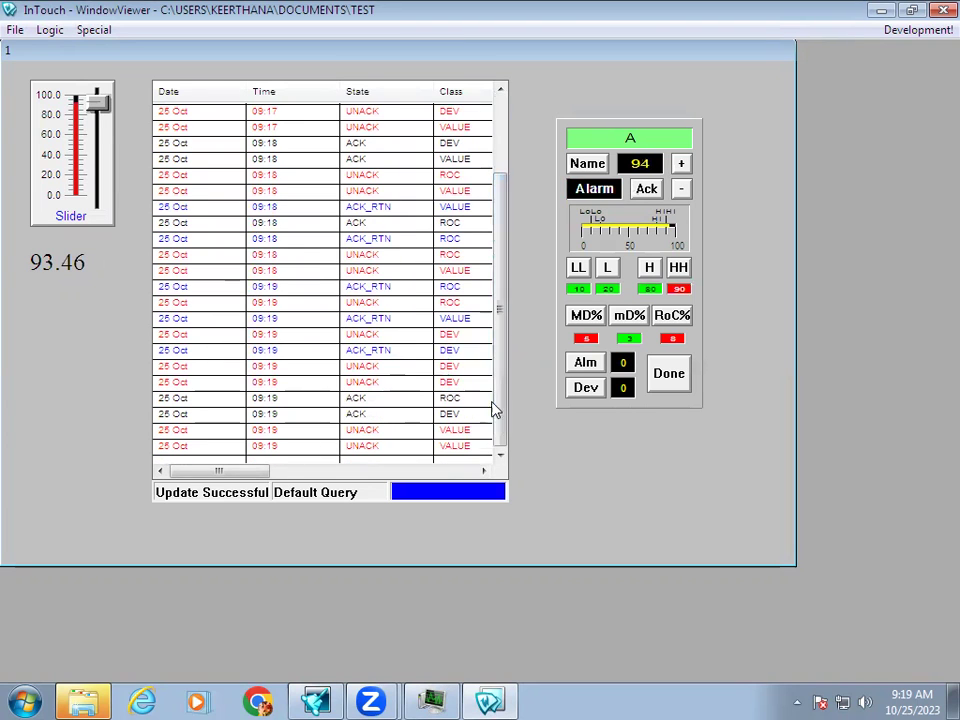
left_click(652, 192)
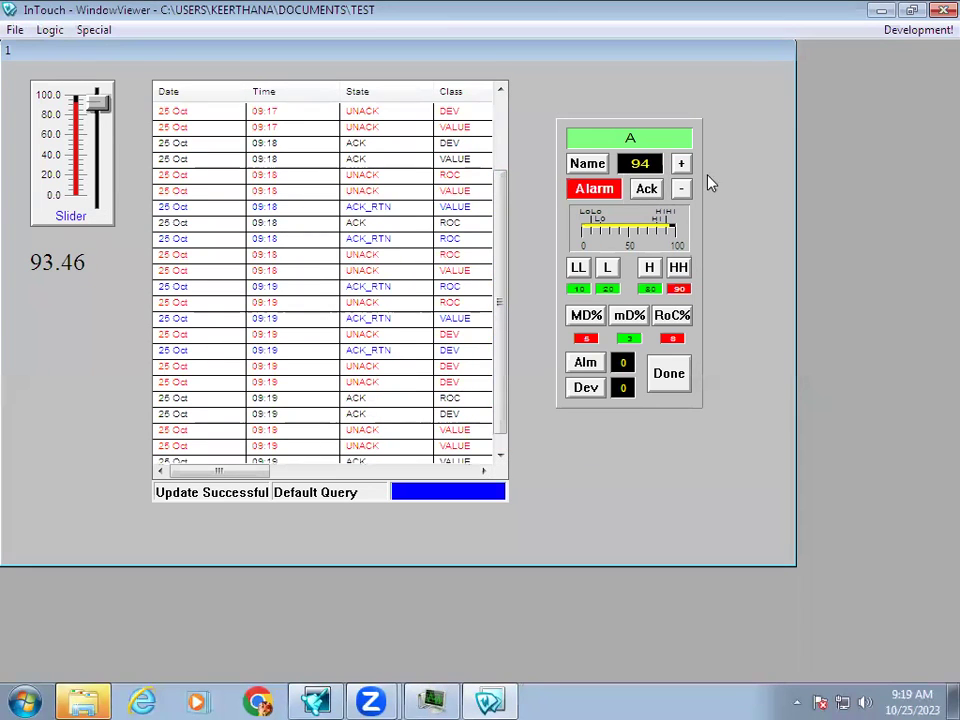
left_click(920, 30)
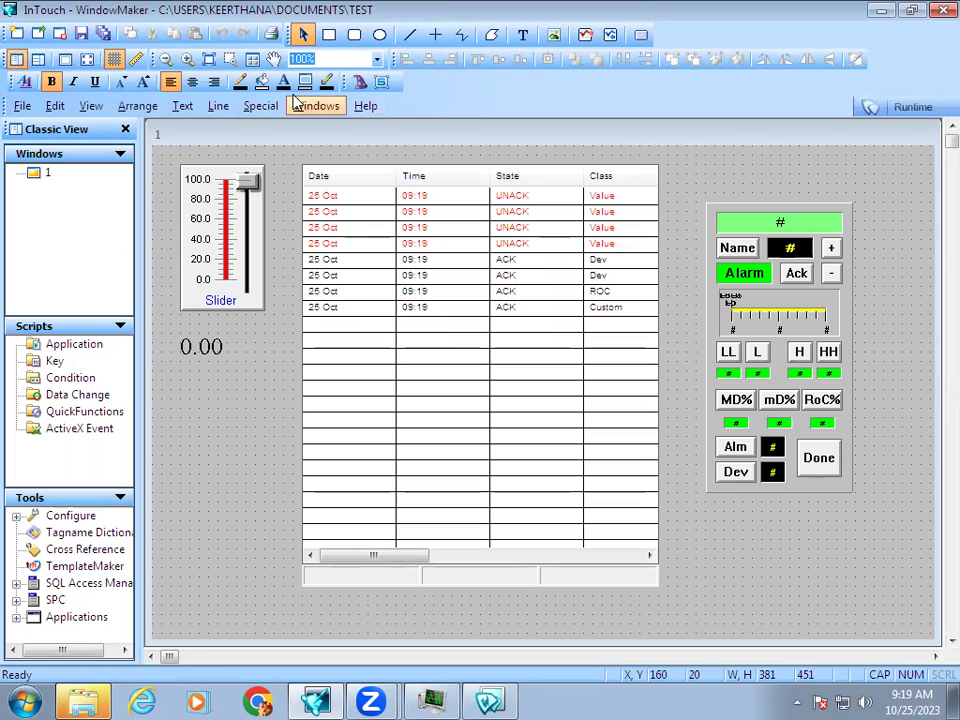
Step: Draw a tall rounded-rectangle tank below 0.00 with a vertical percent fill
left_click(354, 34)
left_click_drag(181, 391, 264, 584)
double_click(236, 489)
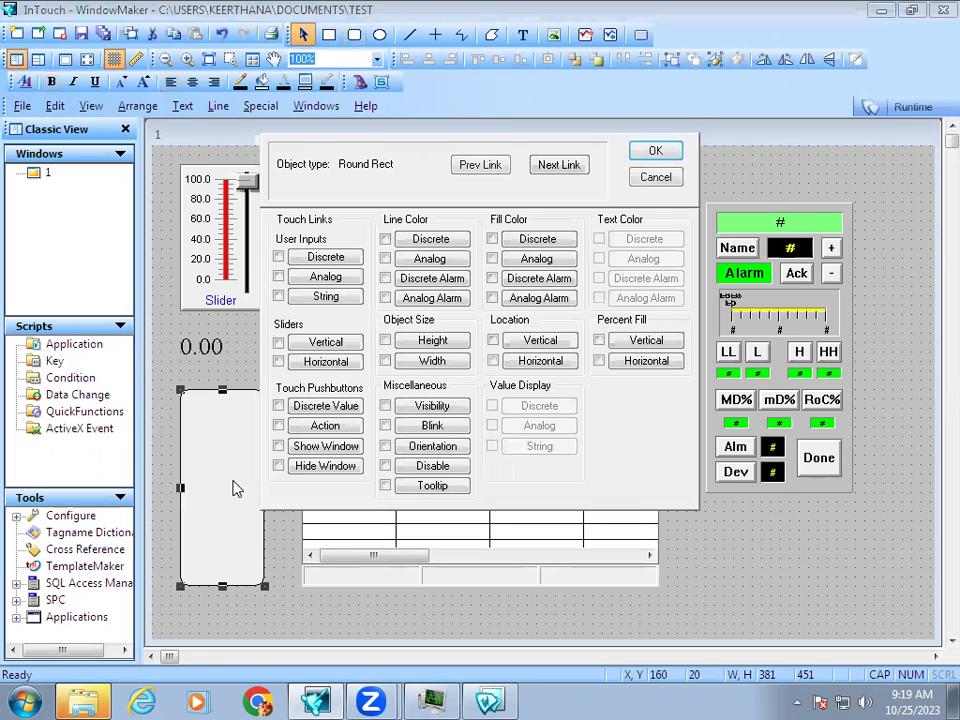
left_click(647, 341)
type("al")
left_click(660, 251)
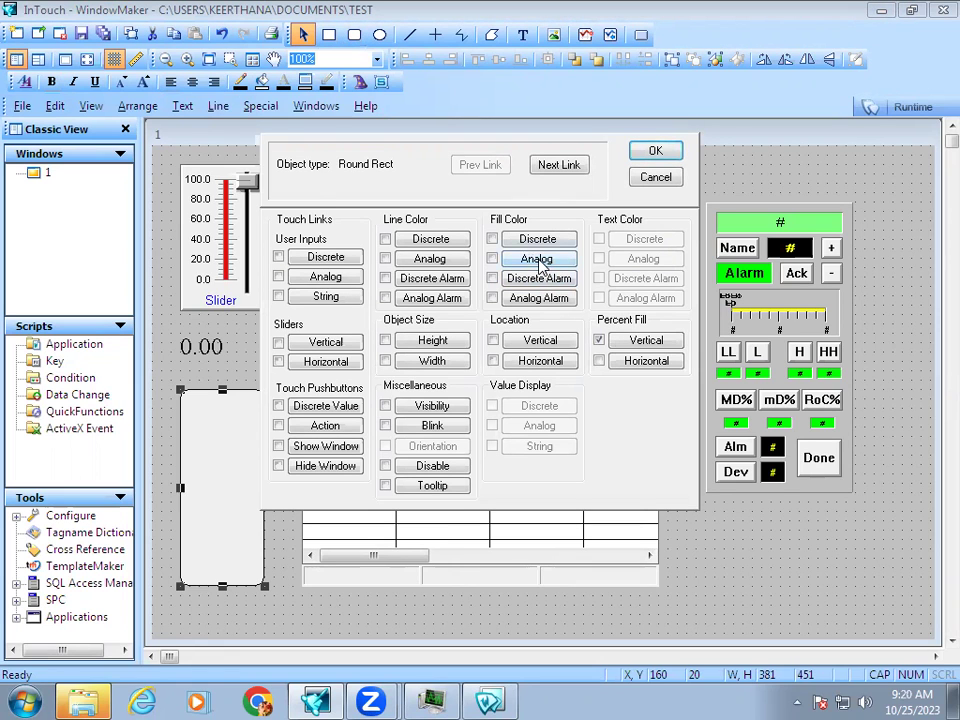
Step: Colour the tank fill by tag A's analog alarm: red LoLo/HiHi, blue Lo/Hi, green Normal
left_click(555, 300)
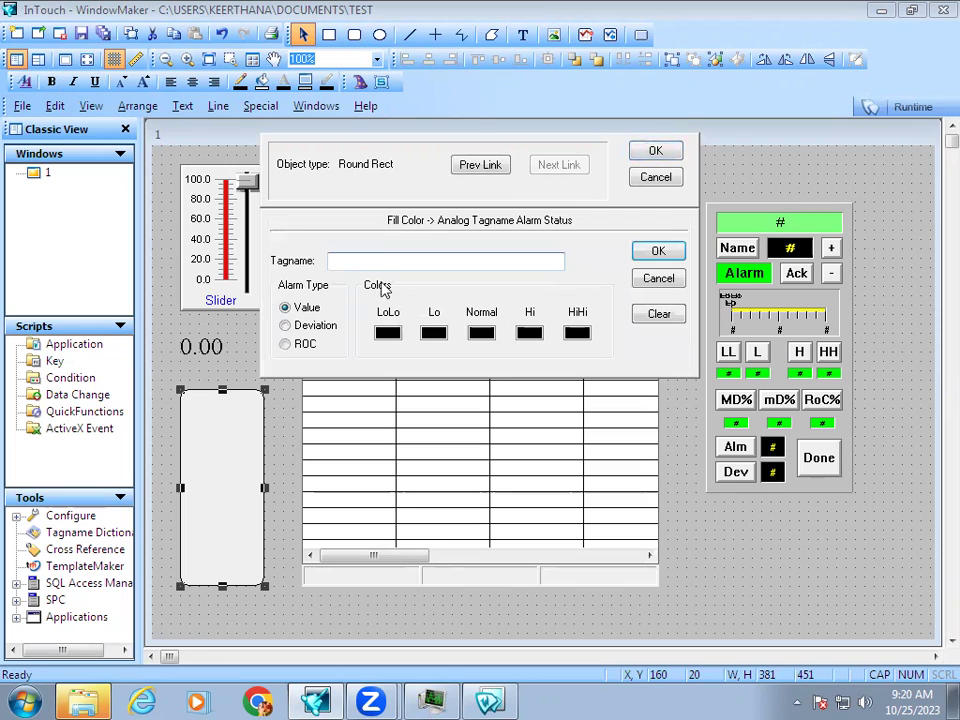
left_click(388, 333)
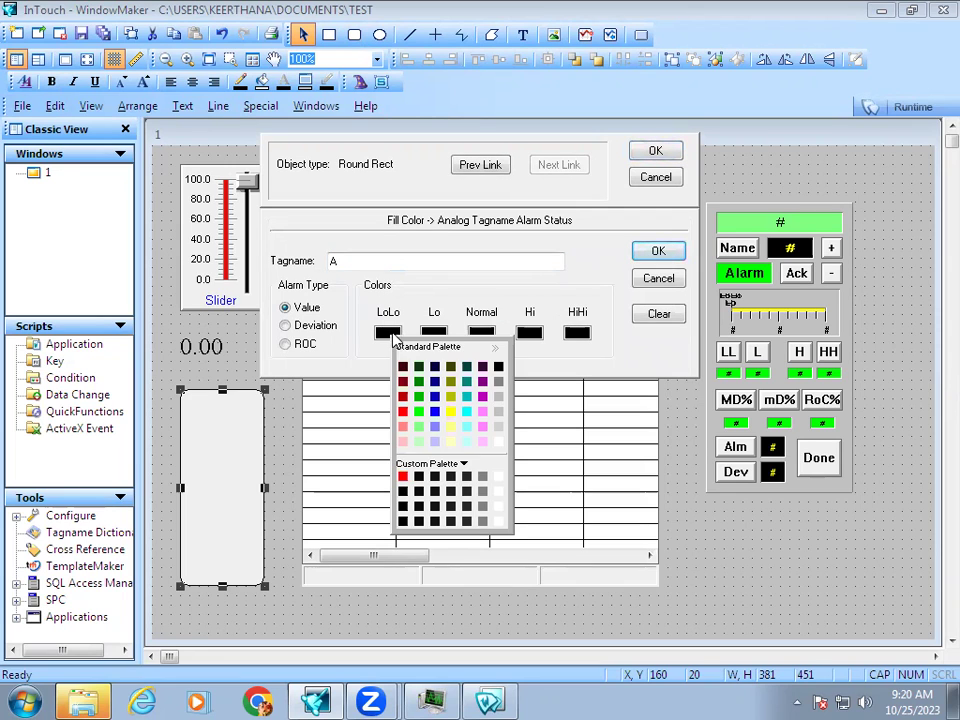
left_click(401, 413)
left_click(581, 334)
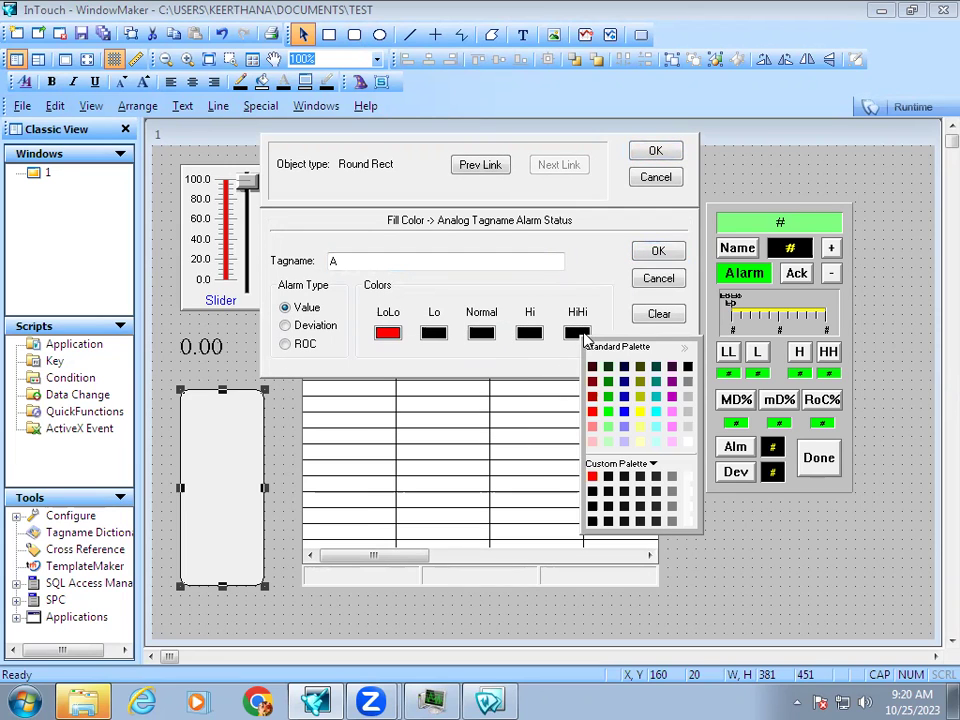
left_click(593, 416)
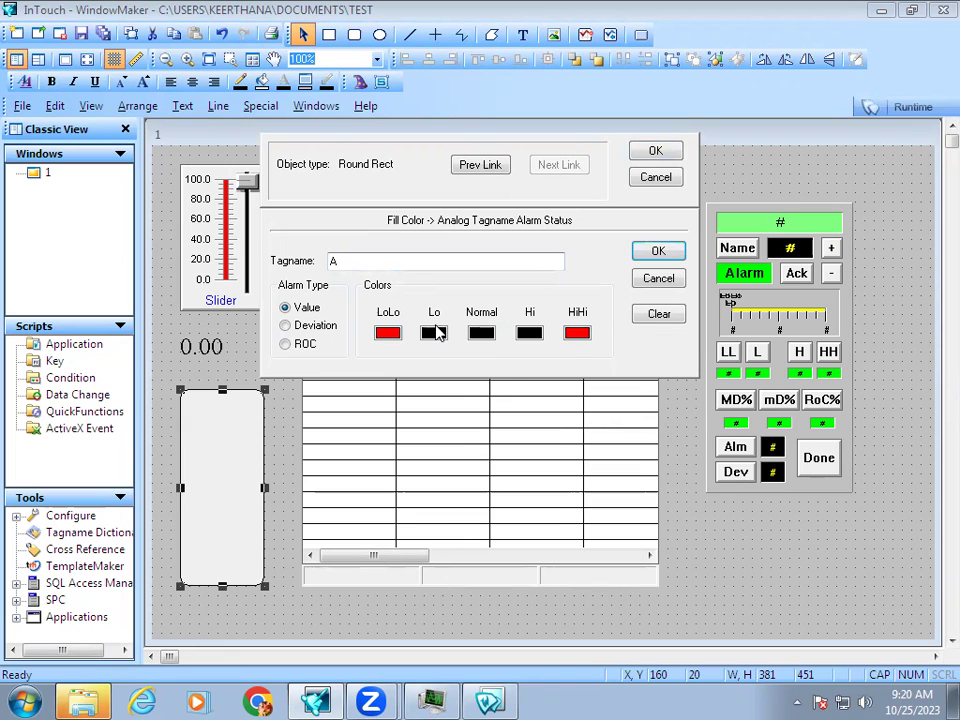
left_click(435, 335)
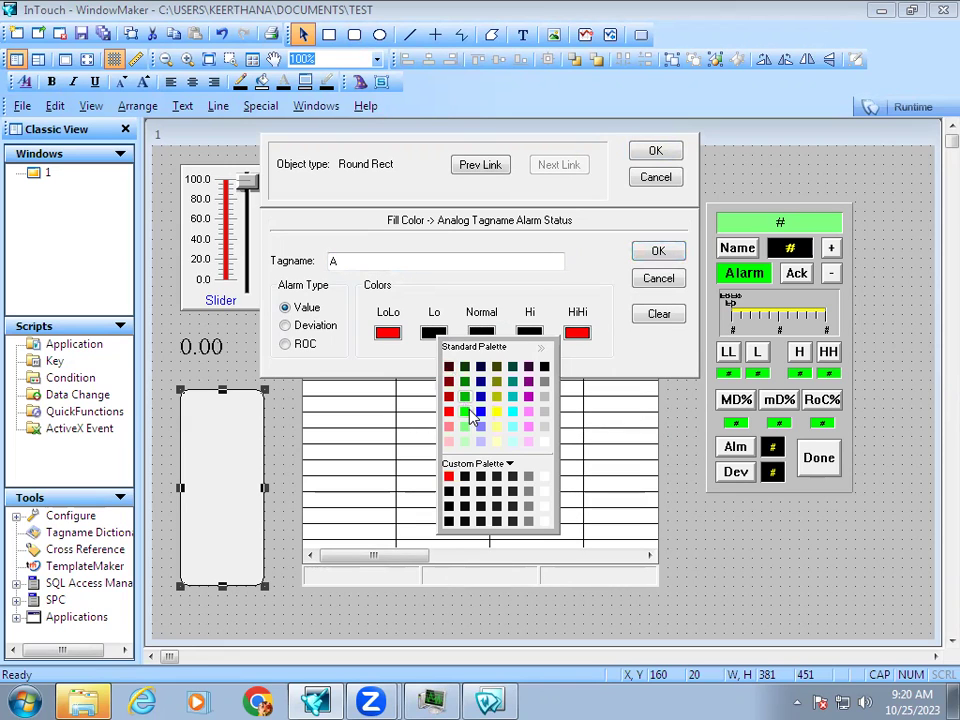
left_click(481, 412)
left_click(529, 334)
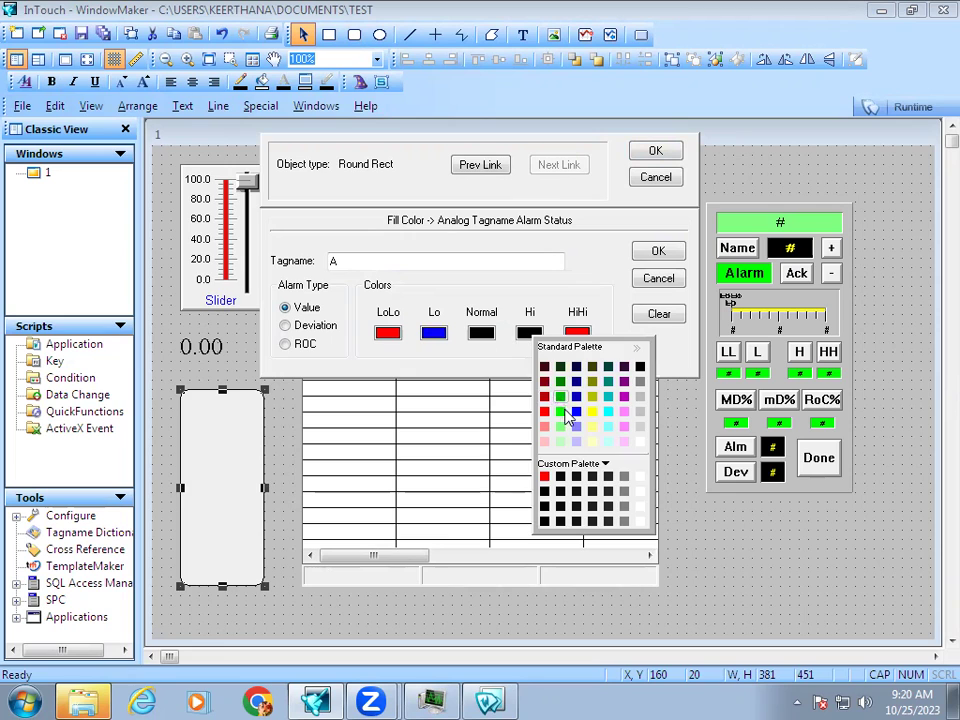
left_click(573, 412)
left_click(481, 334)
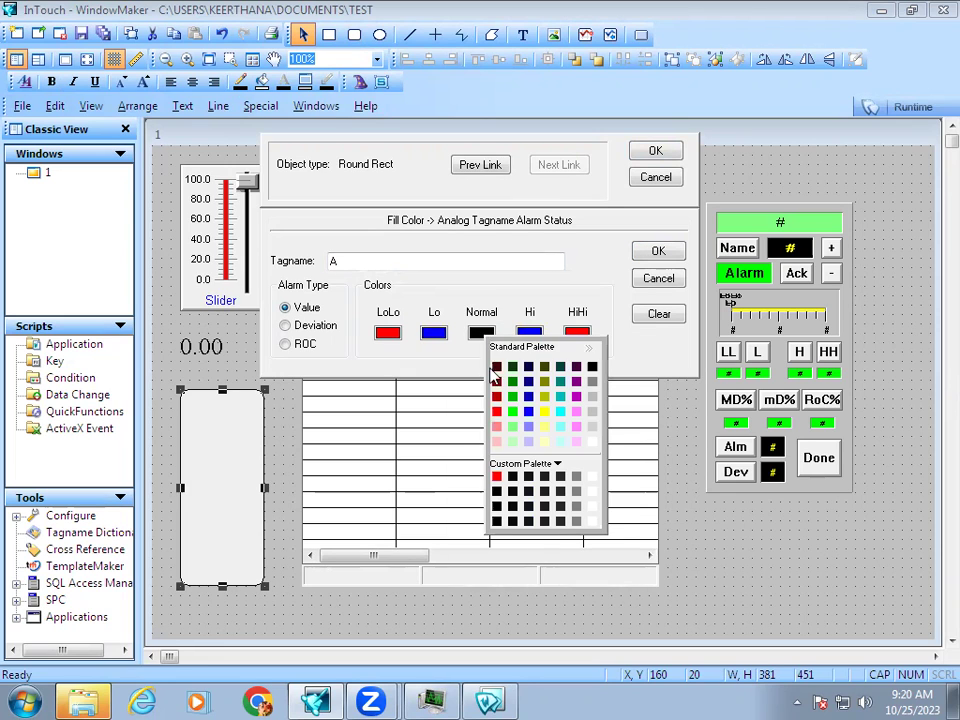
left_click(513, 420)
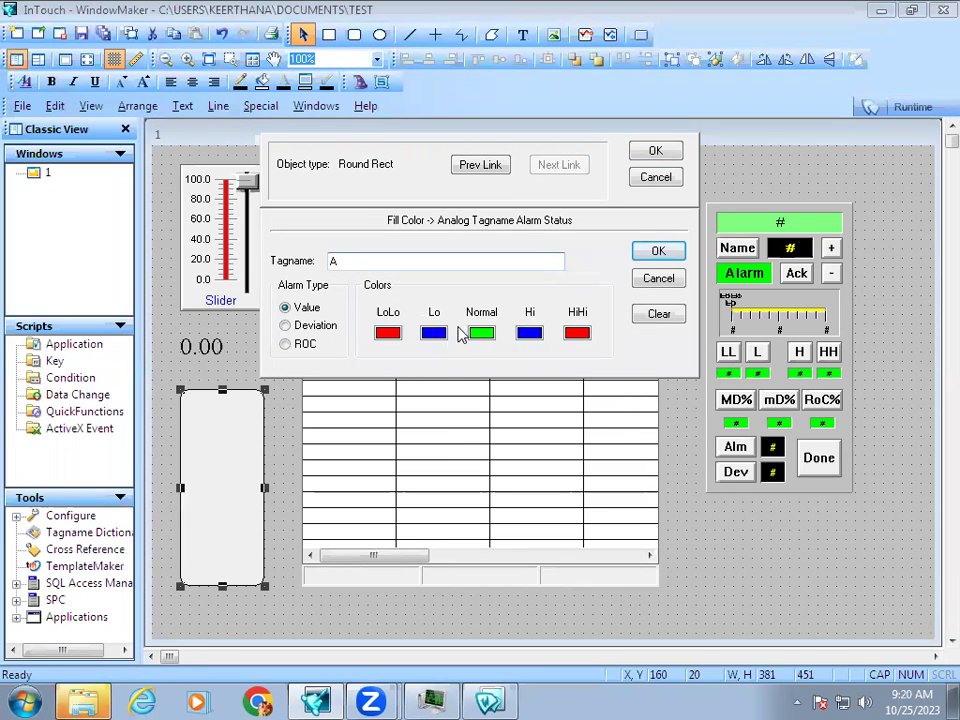
left_click(656, 254)
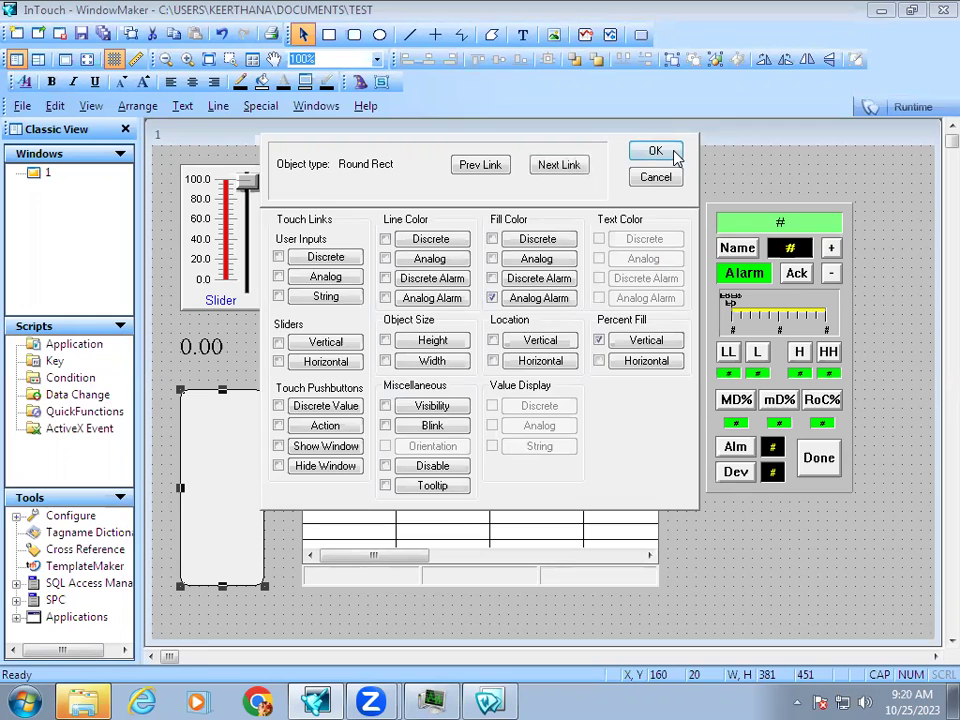
left_click(670, 151)
Step: Test the tank colours live at tag A ≈ 31.78, then squeeze the tank into a thin bar
left_click(910, 110)
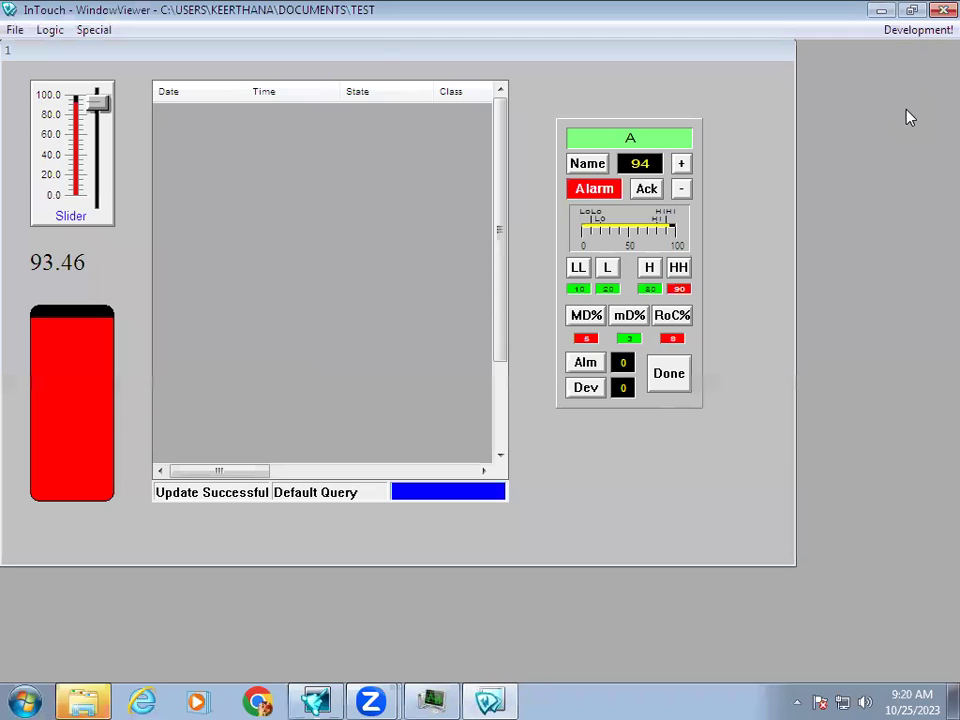
left_click_drag(100, 104, 120, 99)
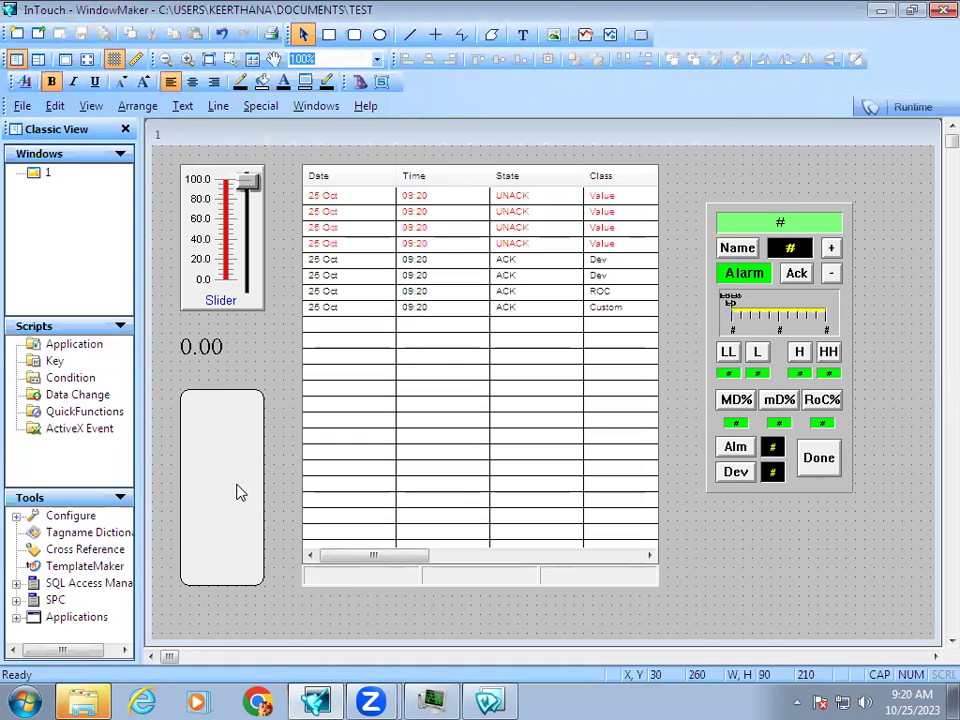
left_click(240, 489)
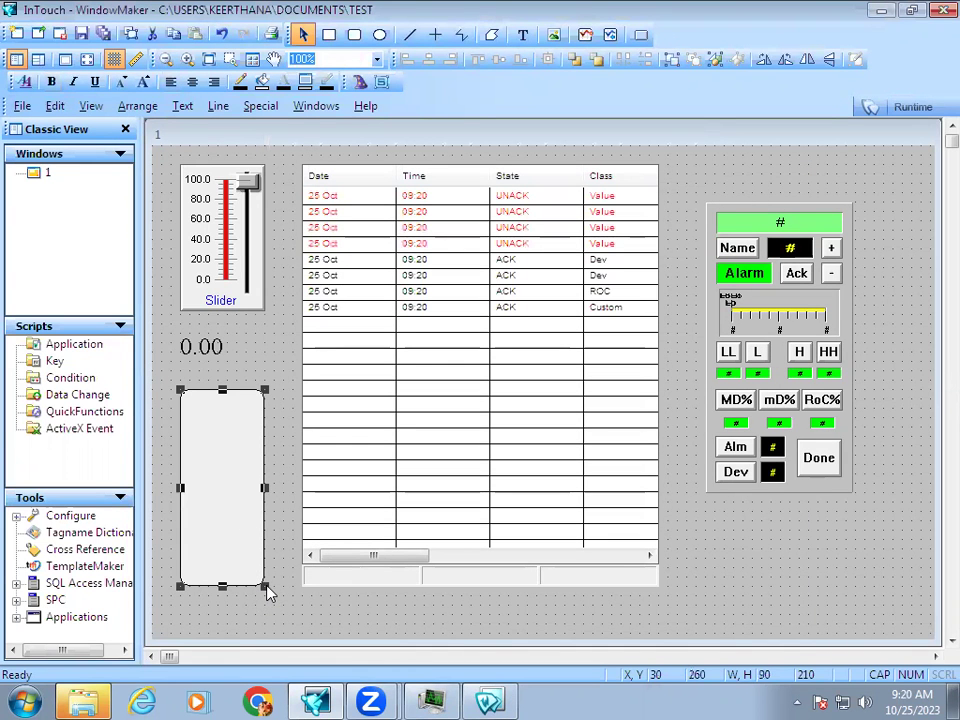
left_click_drag(266, 588, 193, 591)
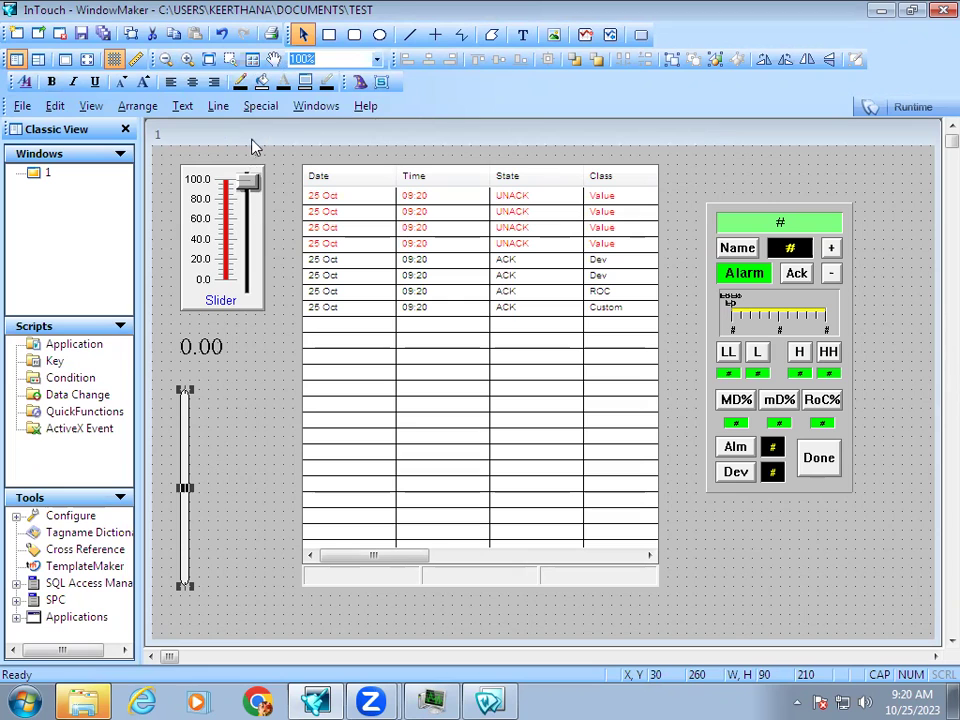
Step: Place the Tank 1 symbol from Symbol Factory's Tanks category on window 1
left_click(360, 85)
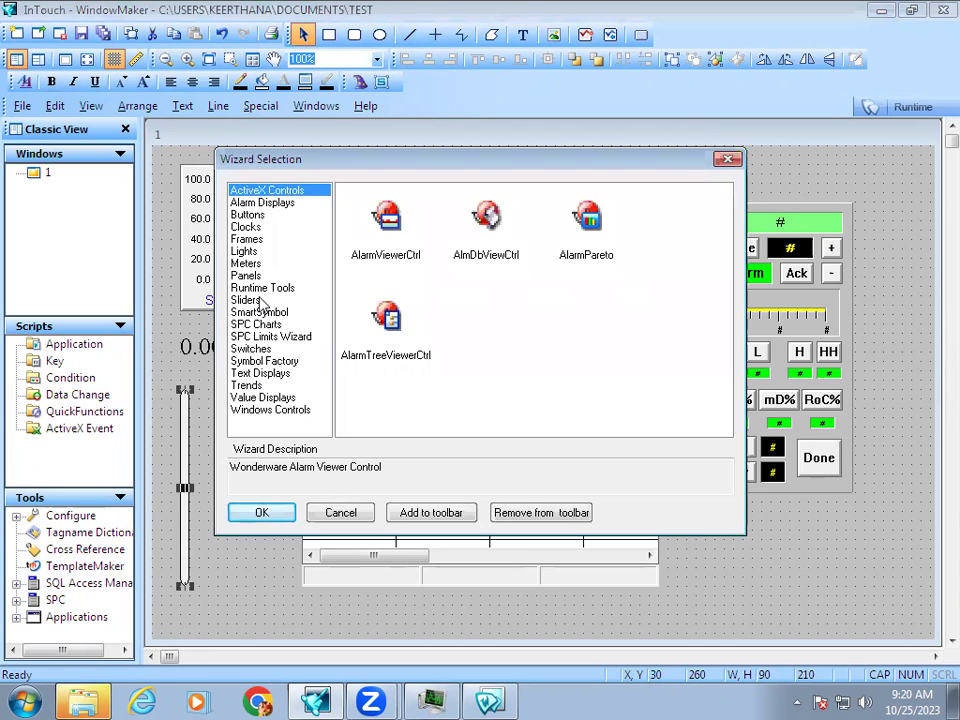
left_click(264, 361)
double_click(383, 216)
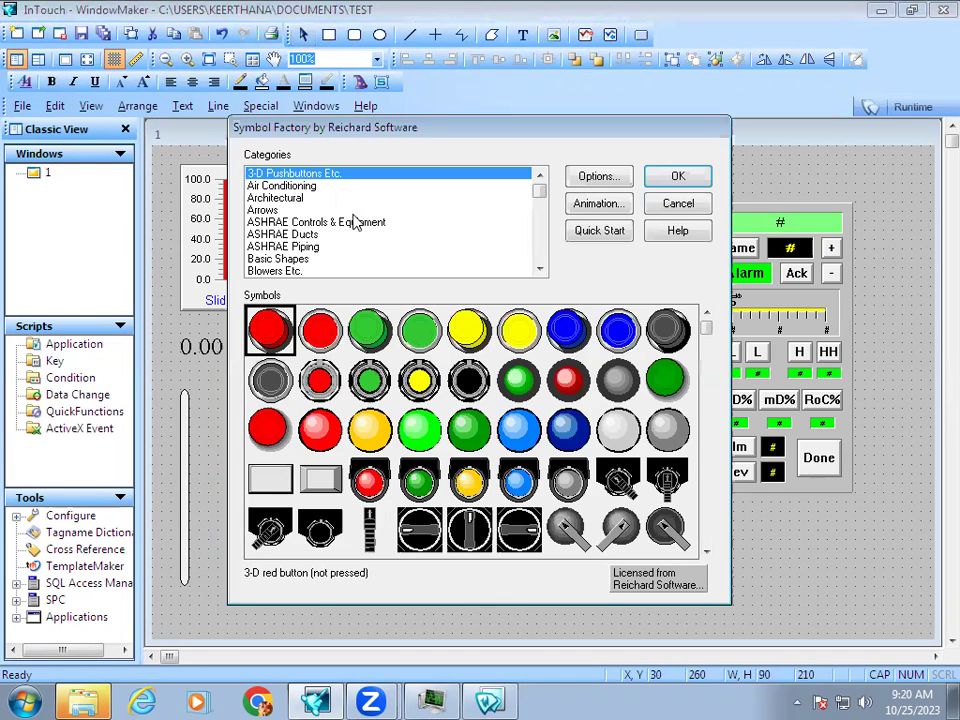
left_click(300, 246)
key("t")
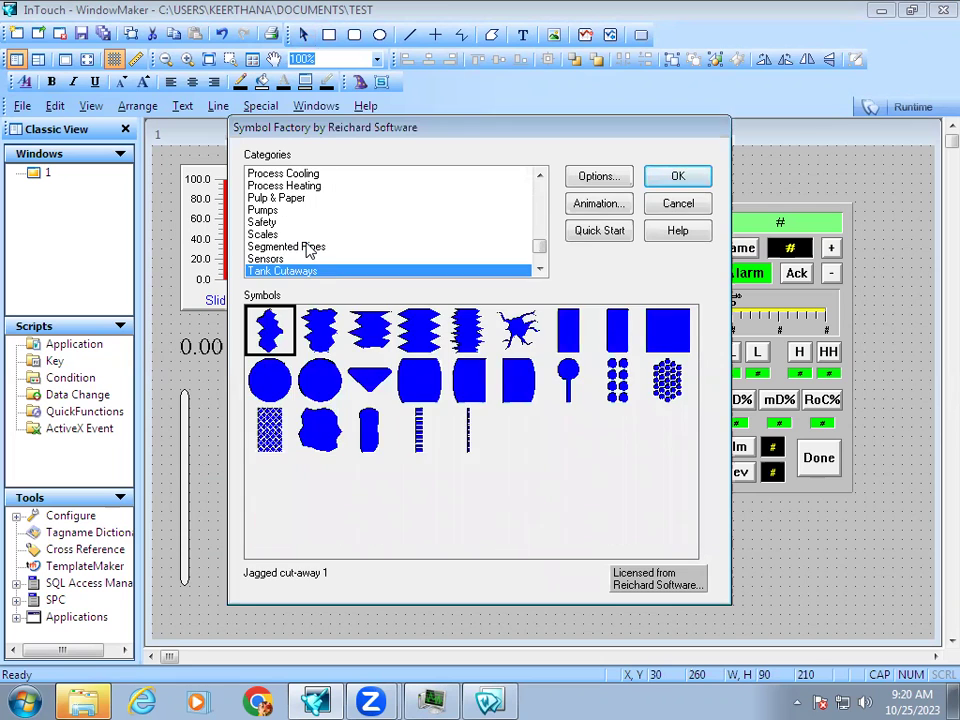
key("Down")
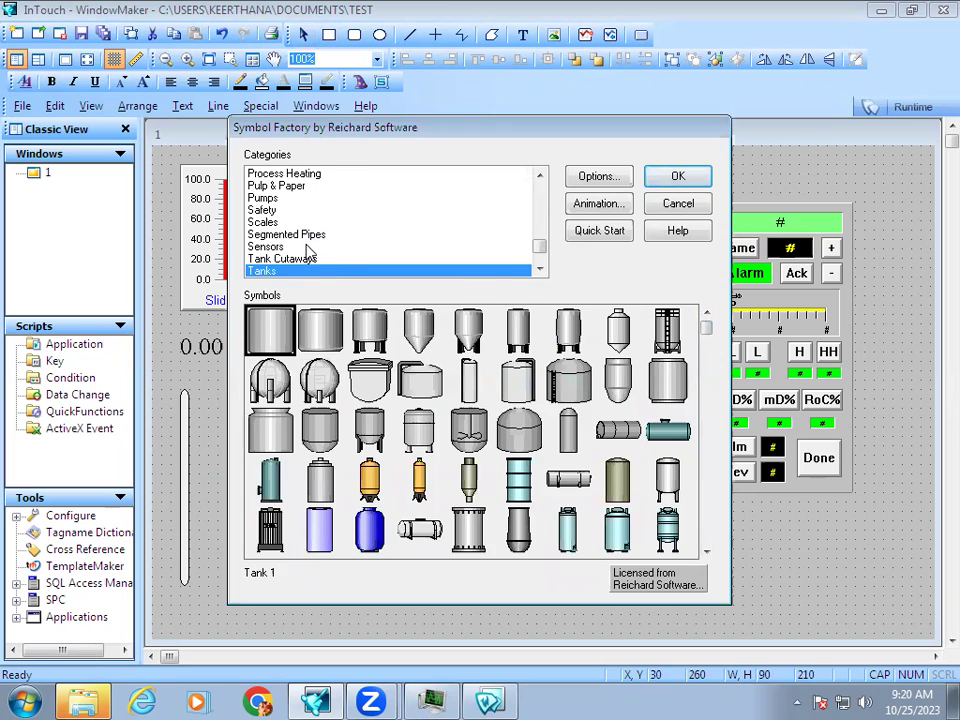
double_click(285, 343)
Step: Break the tank symbol apart, make it taller, and move it below the 0.00 readout
right_click(392, 274)
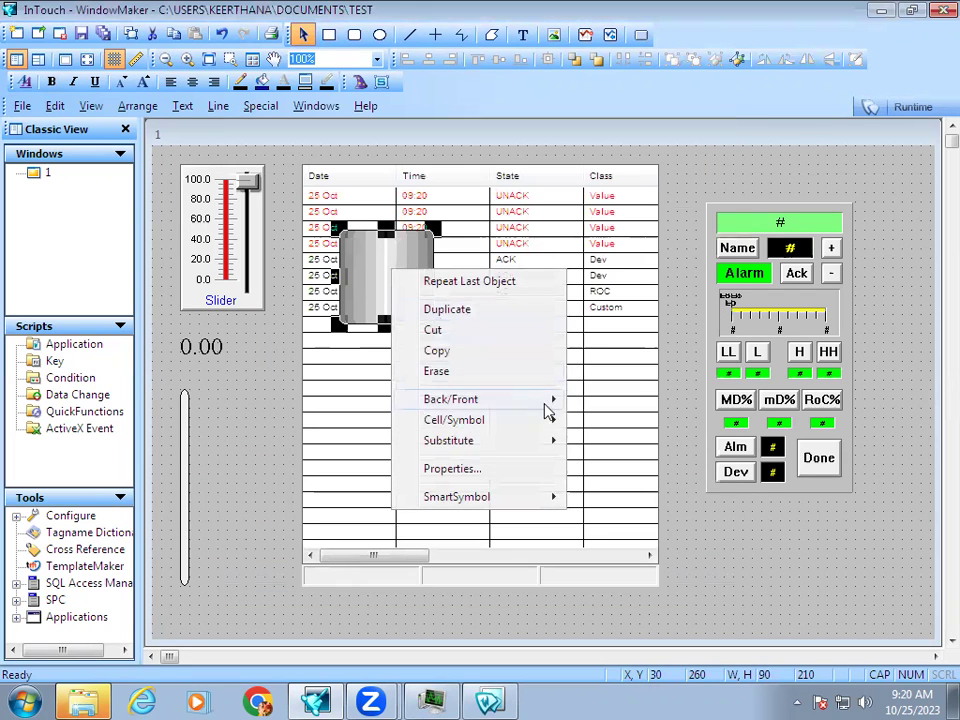
mouse_move(510, 430)
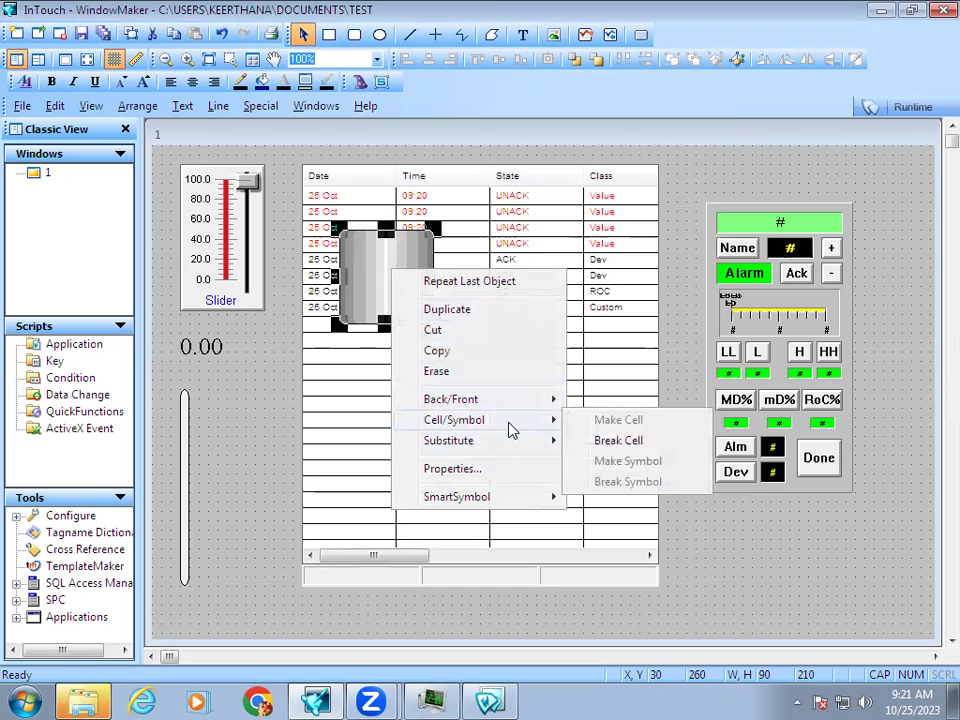
left_click(620, 441)
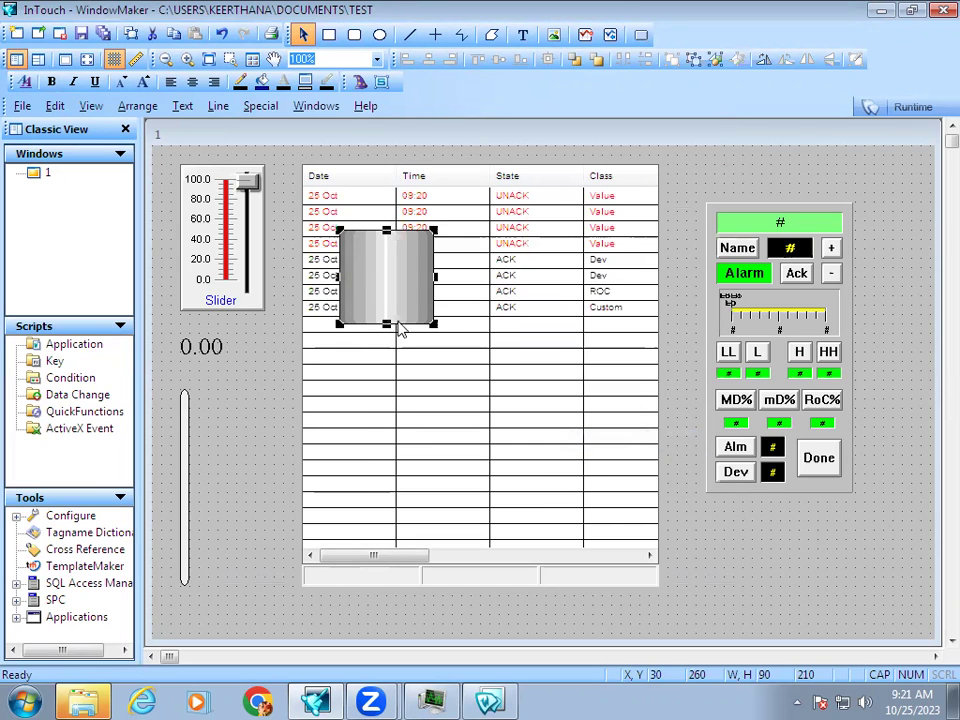
left_click_drag(434, 327, 428, 466)
left_click_drag(407, 358, 250, 456)
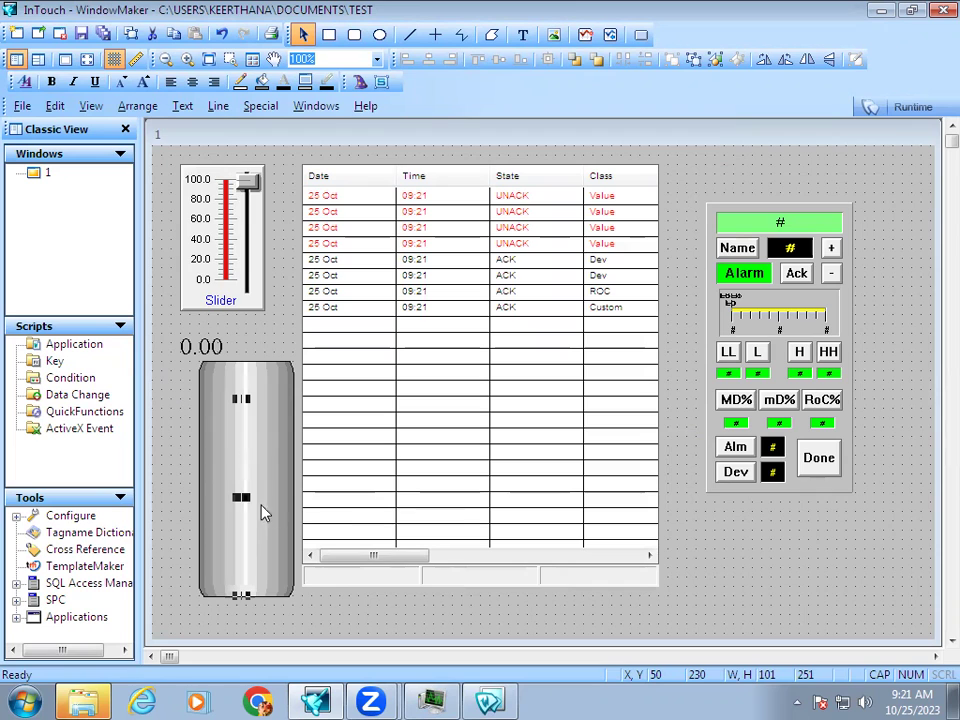
Step: Send the tank body to back, stretch the level bar to full height, and run the window
right_click(275, 442)
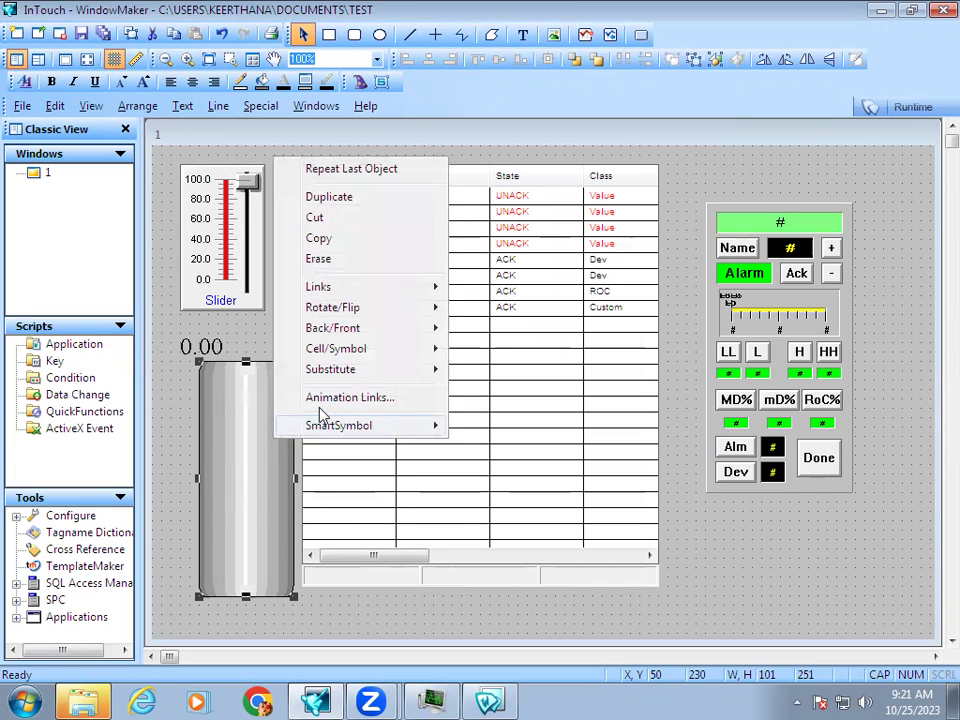
mouse_move(390, 332)
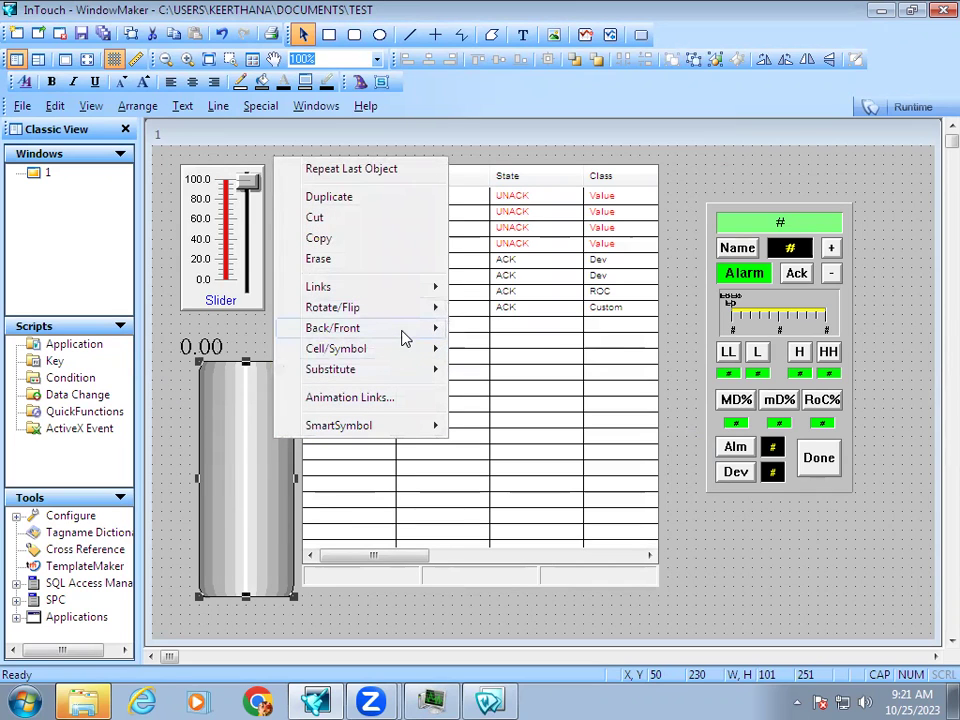
left_click(512, 329)
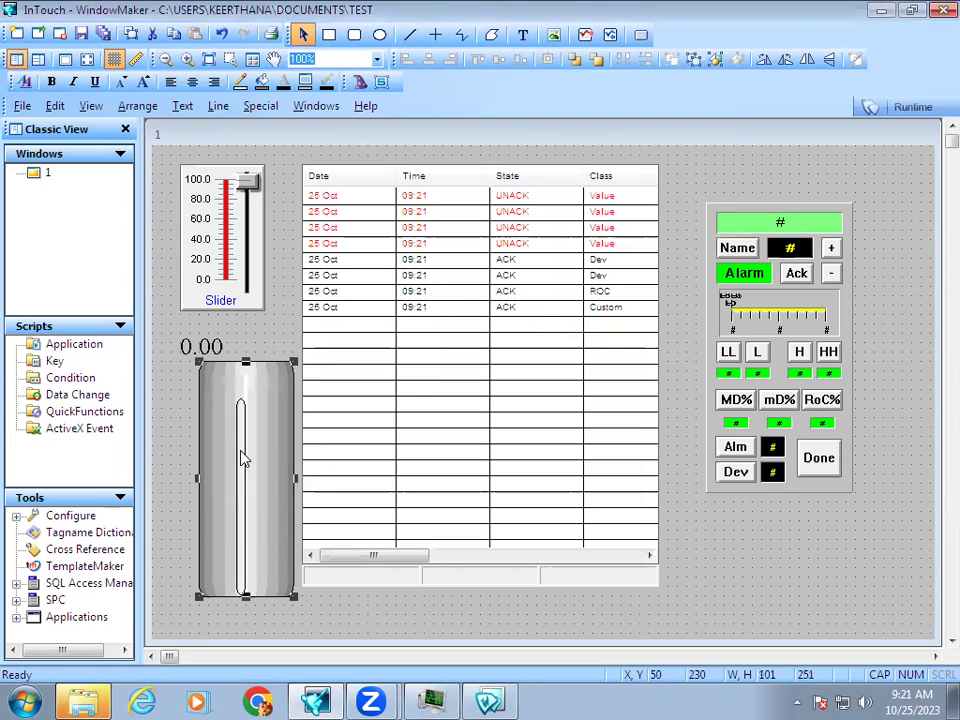
left_click(243, 425)
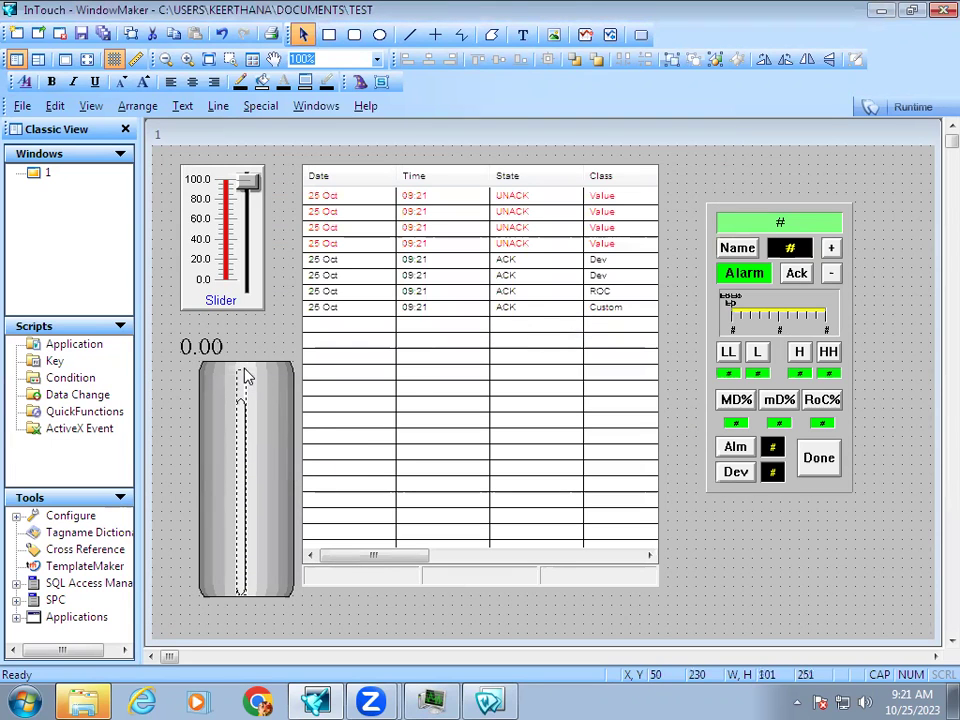
left_click_drag(247, 376, 247, 370)
left_click(910, 106)
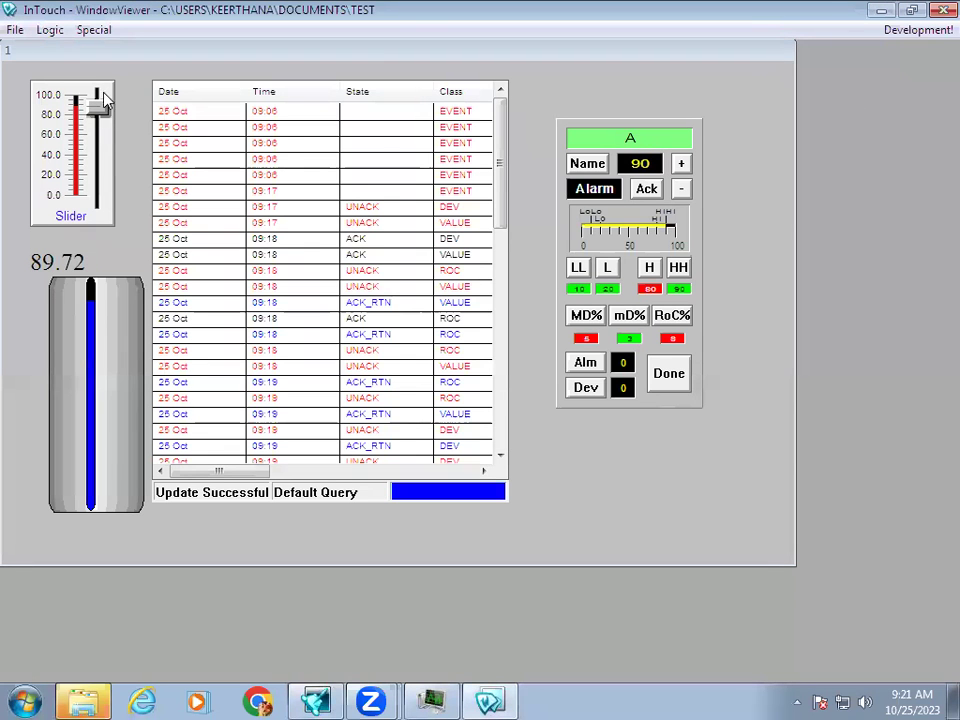
Step: Drag the slider down to drop the tank level to 70.09 (green), then return to development
mouse_move(97, 106)
left_mouse_down()
mouse_move(95, 186)
mouse_move(109, 86)
mouse_move(97, 118)
mouse_move(96, 187)
mouse_move(97, 125)
left_mouse_up()
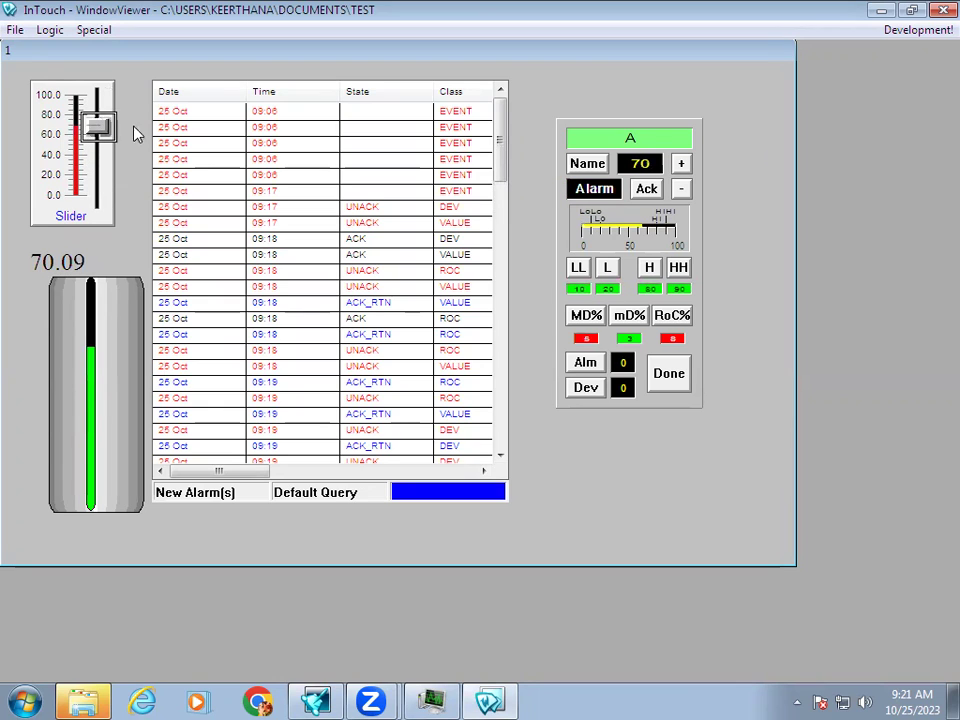
left_click(918, 33)
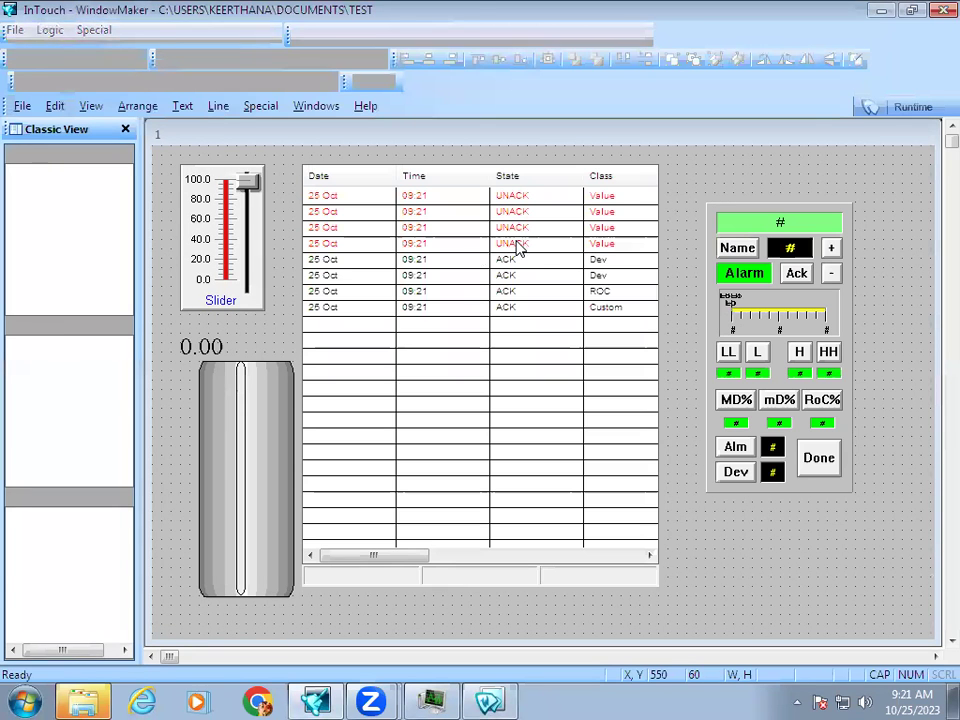
Step: Cancel the Slider Wizard, place a discrete switch at the lower right, and open its Discrete Switch Wizard
double_click(222, 283)
left_click(617, 256)
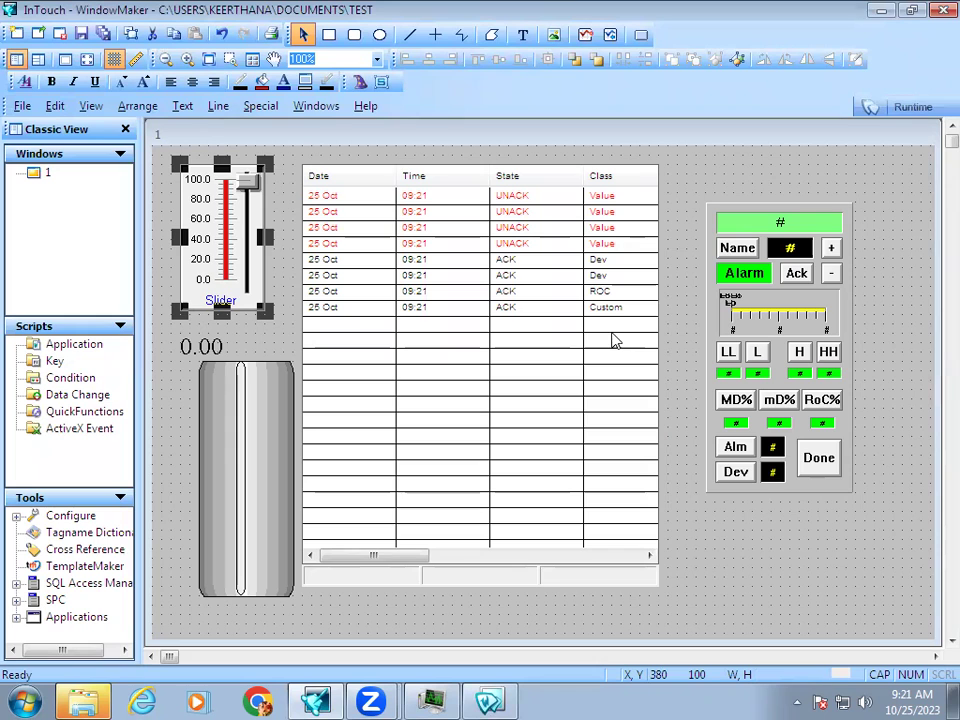
right_click(683, 253)
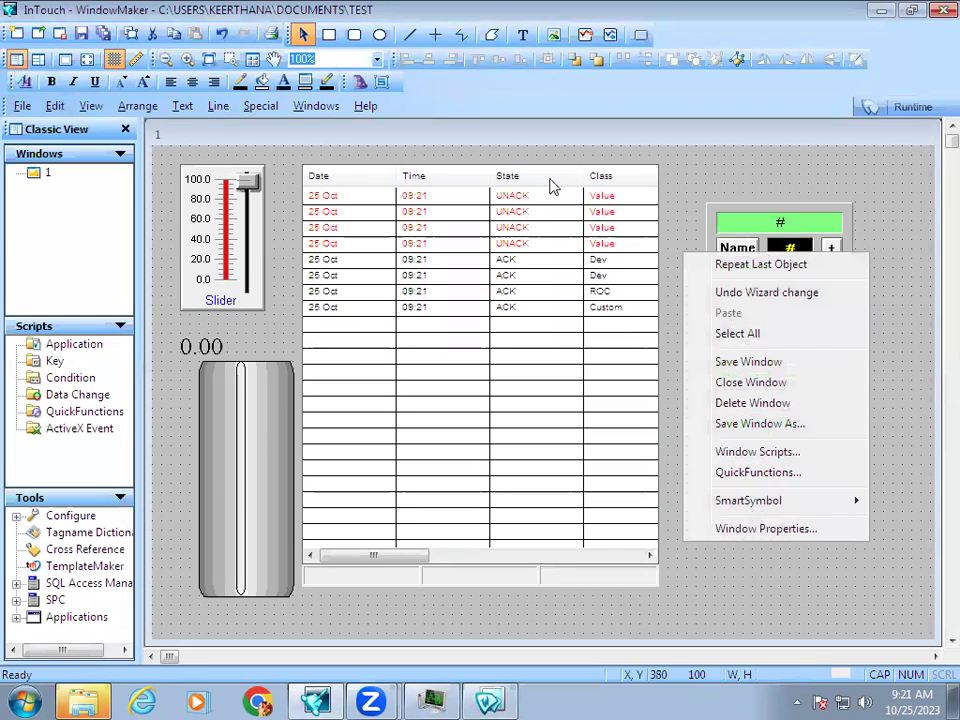
left_click(368, 84)
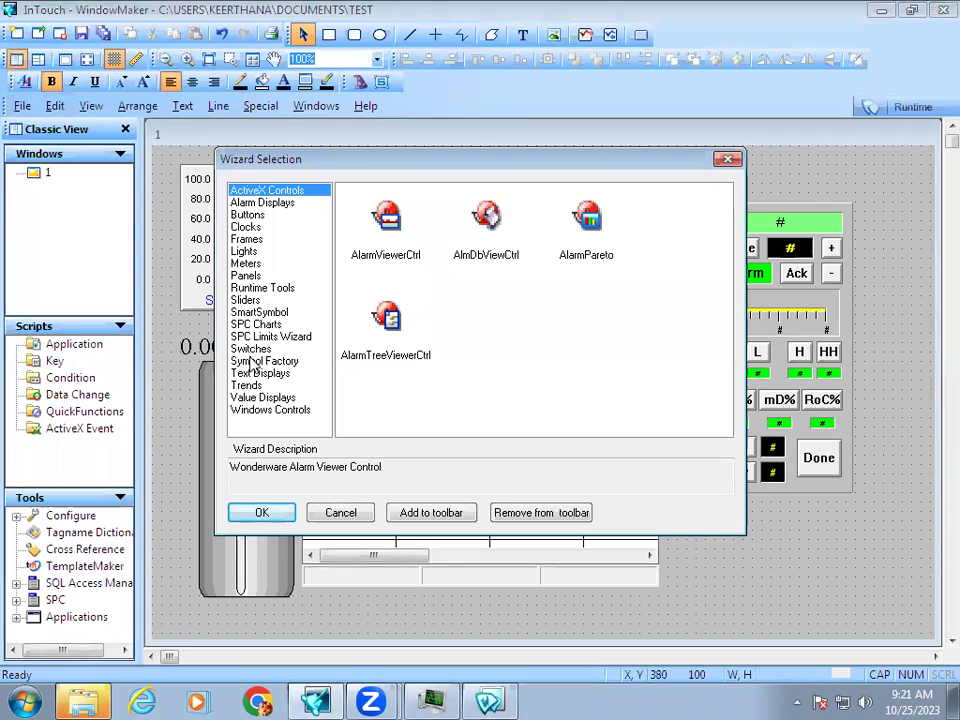
left_click(250, 348)
double_click(395, 233)
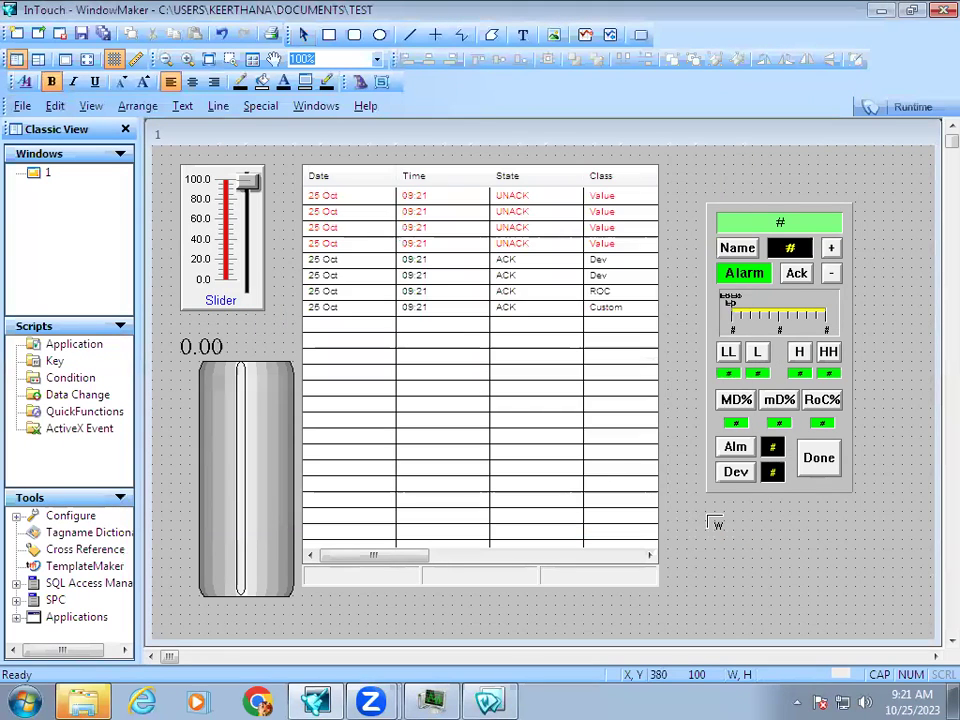
left_click(700, 507)
double_click(725, 542)
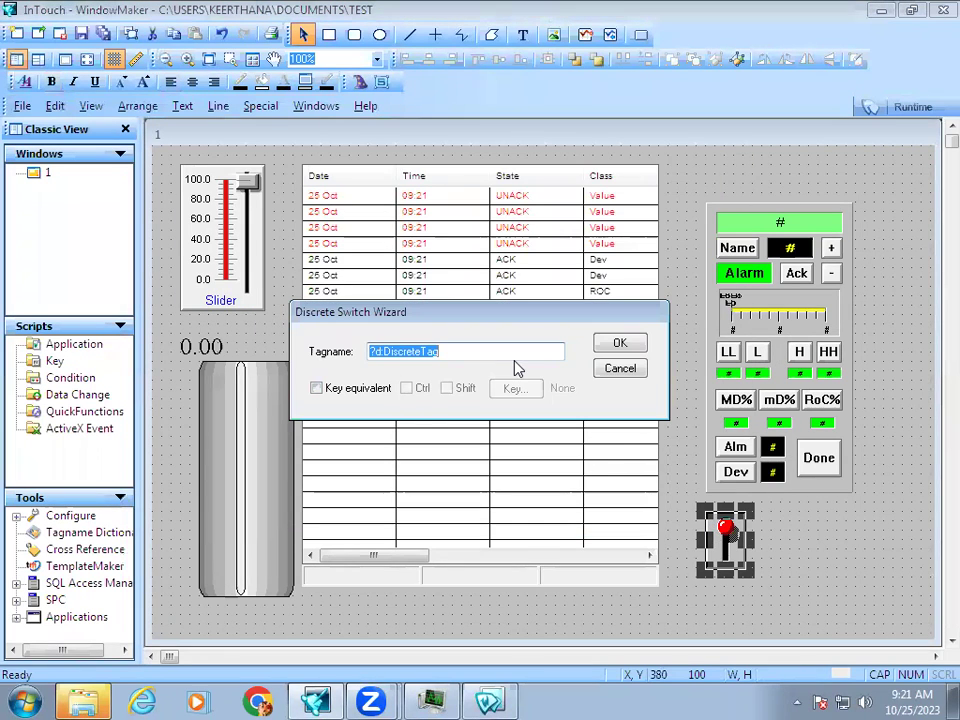
Step: Link the switch to a new Memory Discrete tag D and save it in the Tagname Dictionary
type("D")
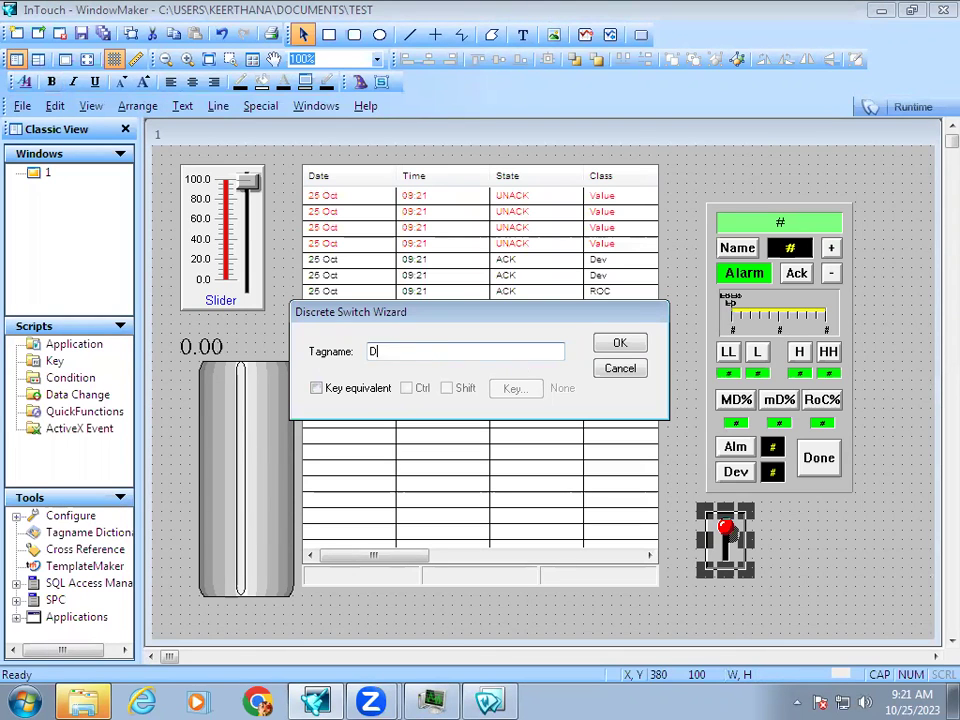
left_click(619, 343)
left_click(456, 391)
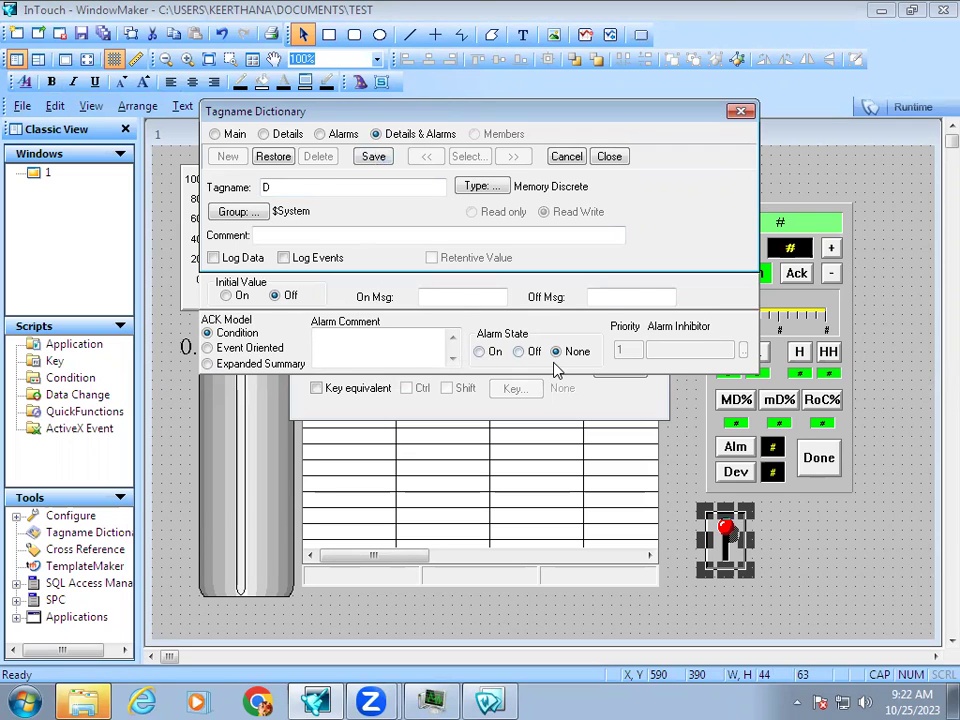
left_click(343, 135)
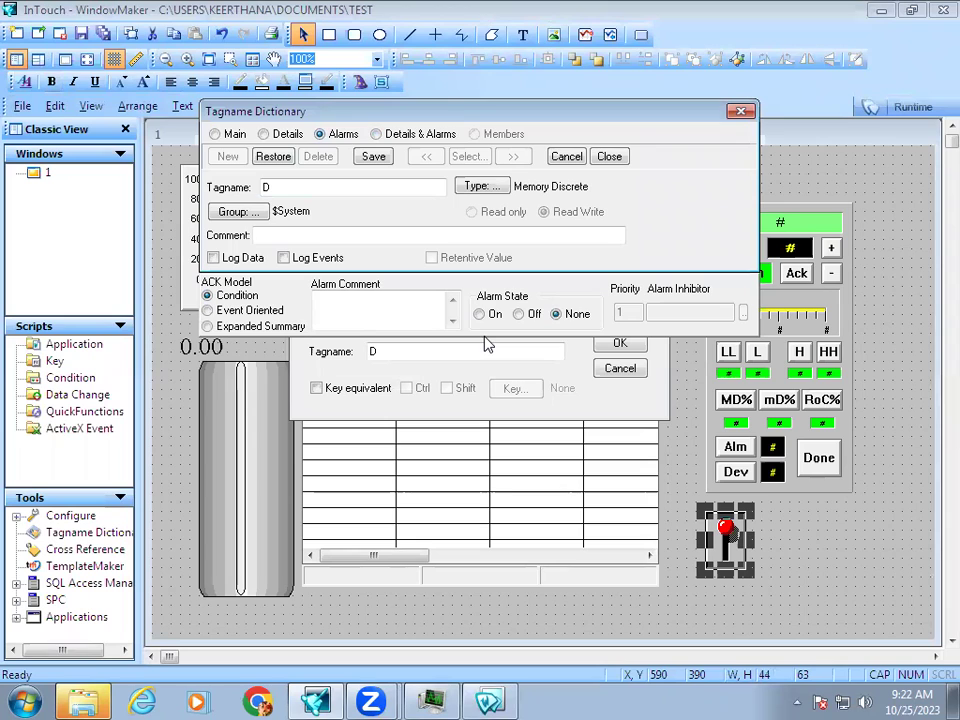
left_click(347, 306)
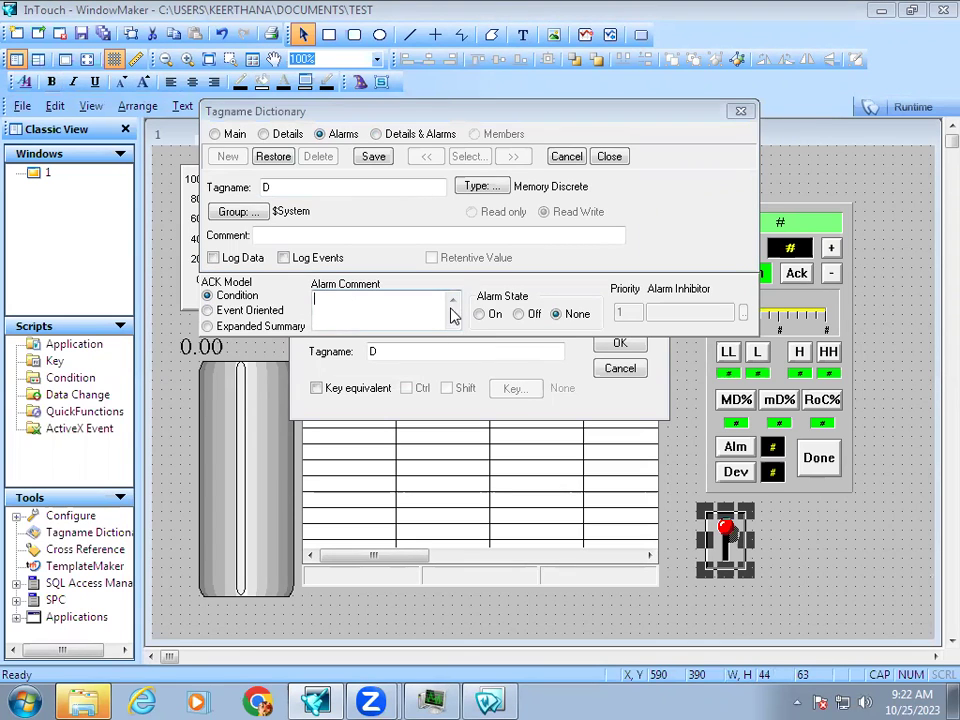
left_click(385, 159)
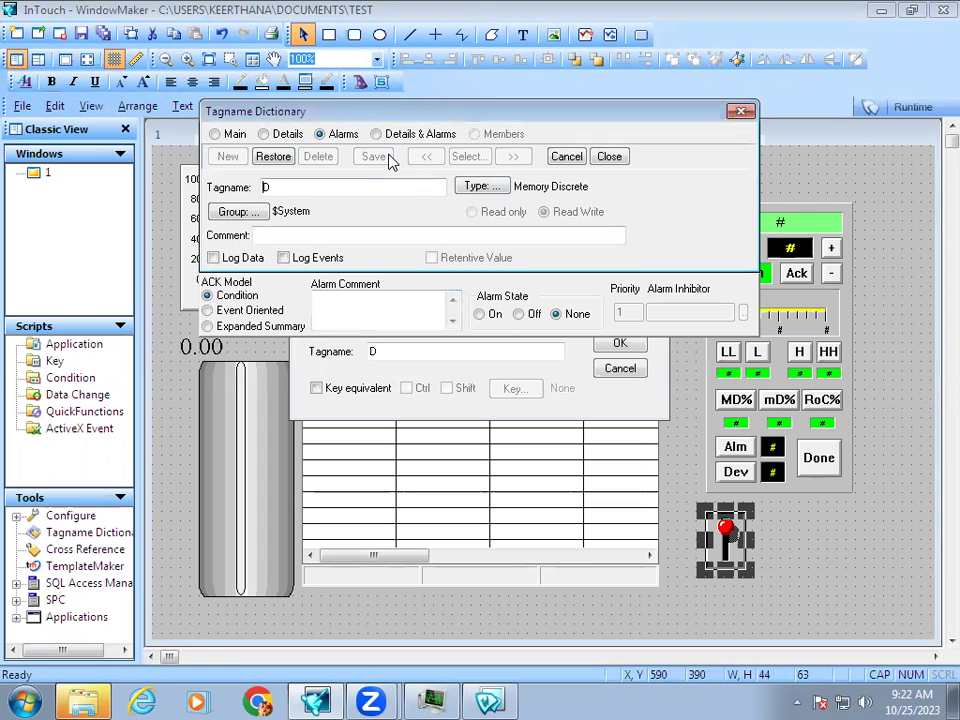
left_click(609, 156)
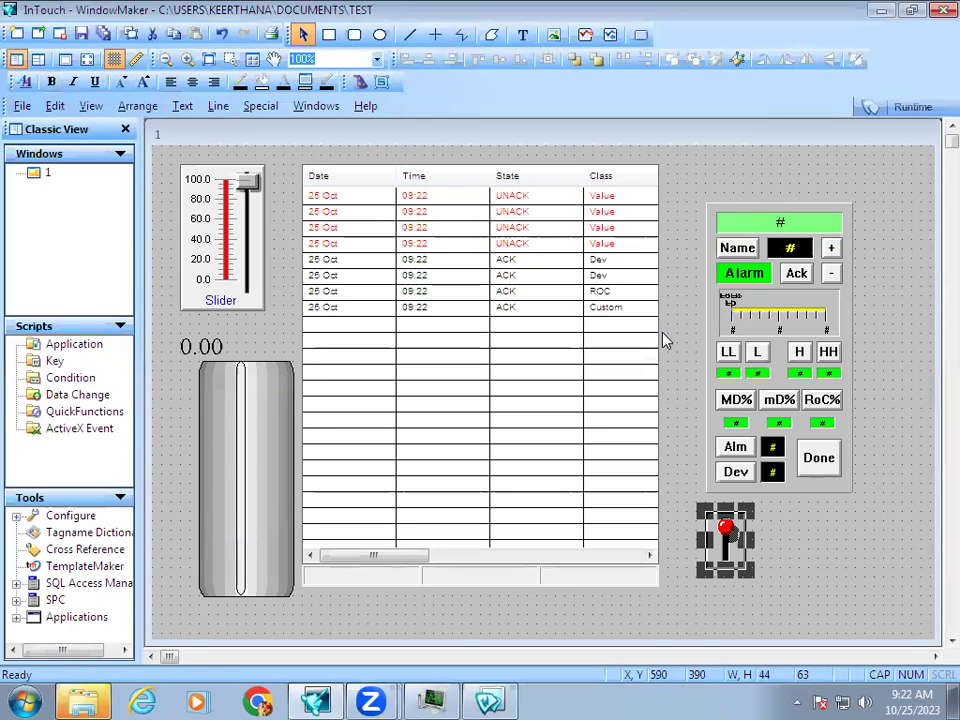
left_click(662, 340)
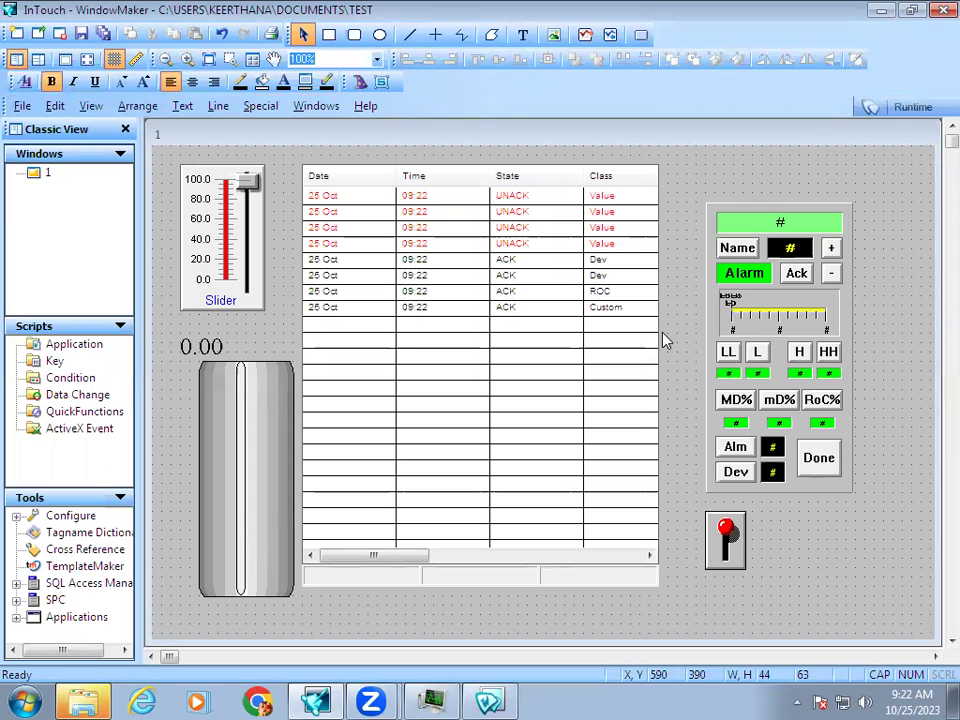